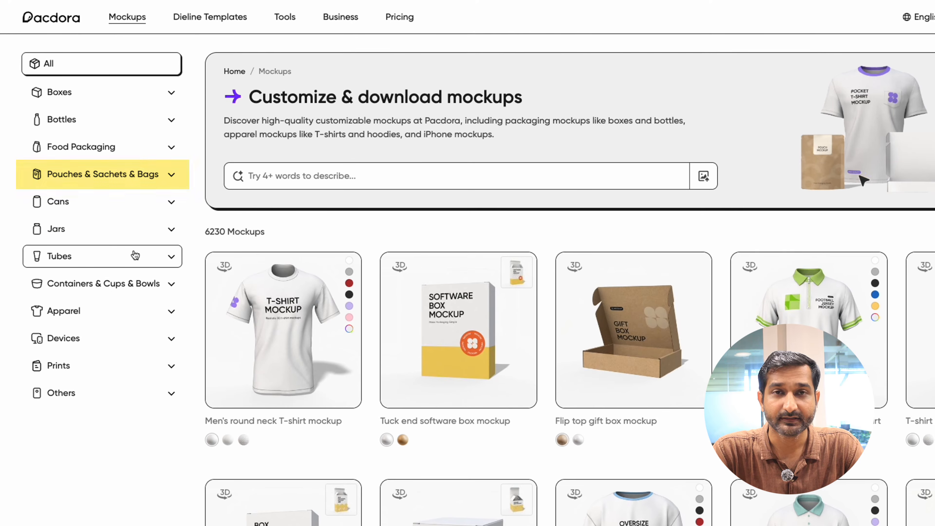
# Open the Standing pouch mockup from the Pouch category under Pouches & Sachets & Bags
pyautogui.click(105, 180)
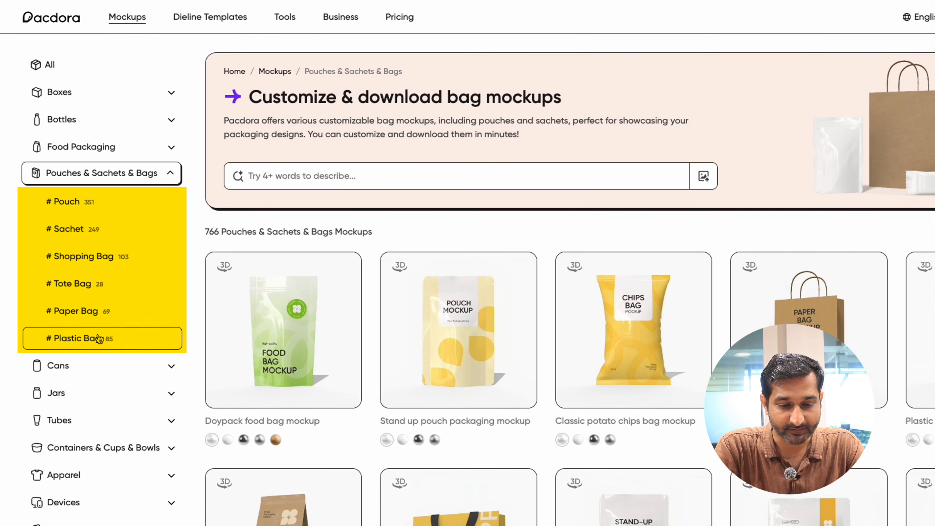
pyautogui.click(72, 205)
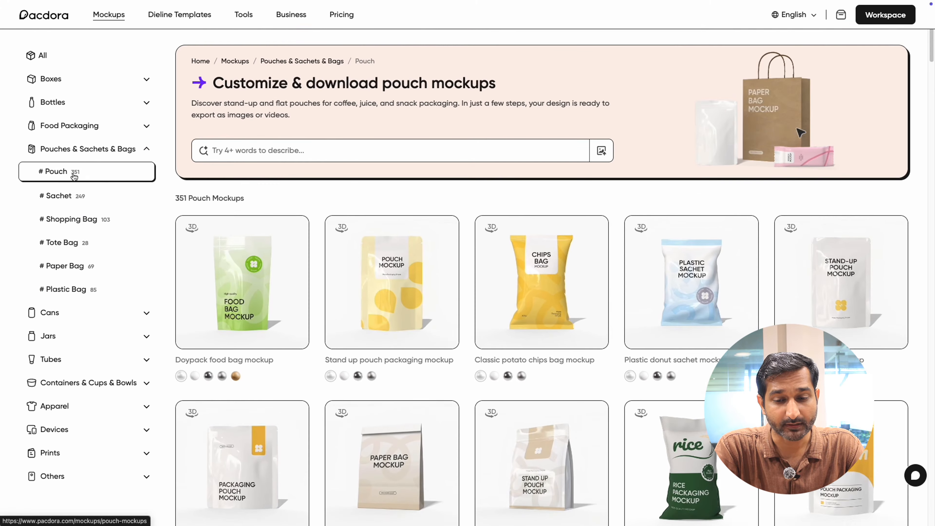
pyautogui.scroll(-5, 516, 249)
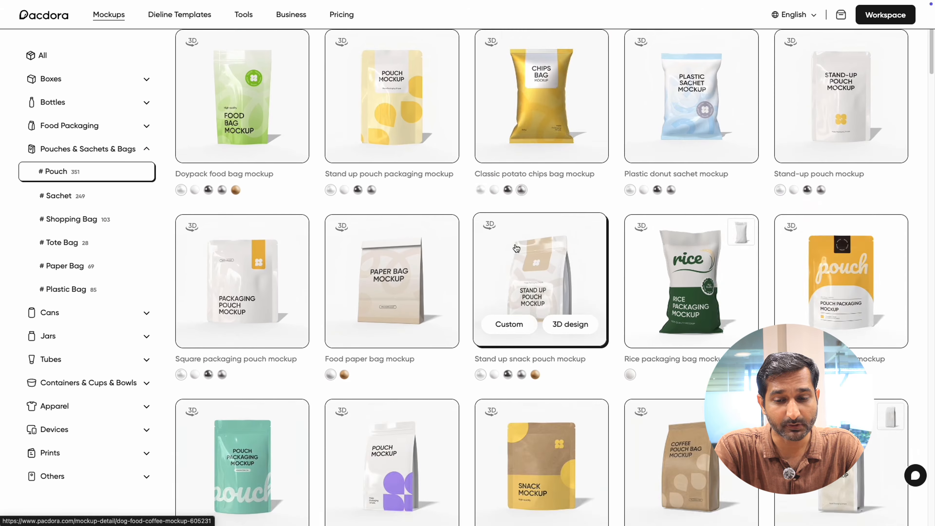
pyautogui.scroll(-5, 516, 248)
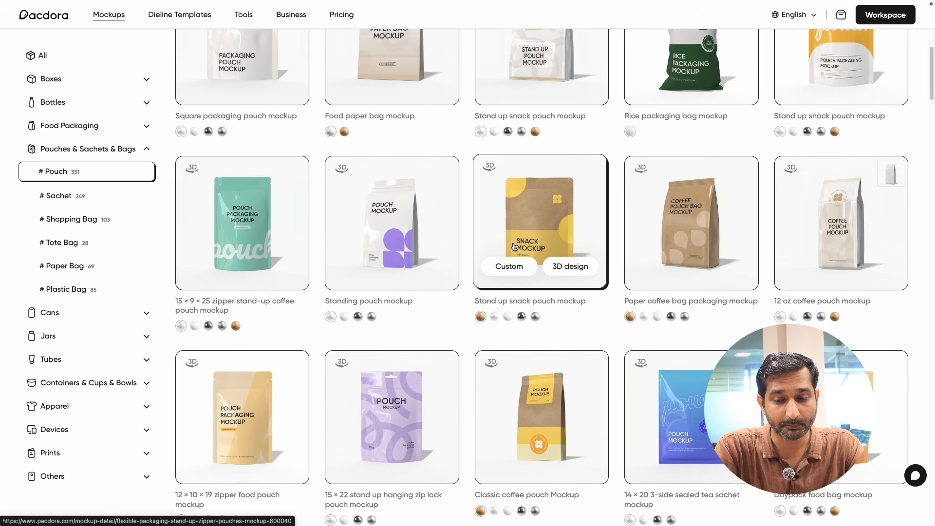
pyautogui.scroll(-3, 520, 259)
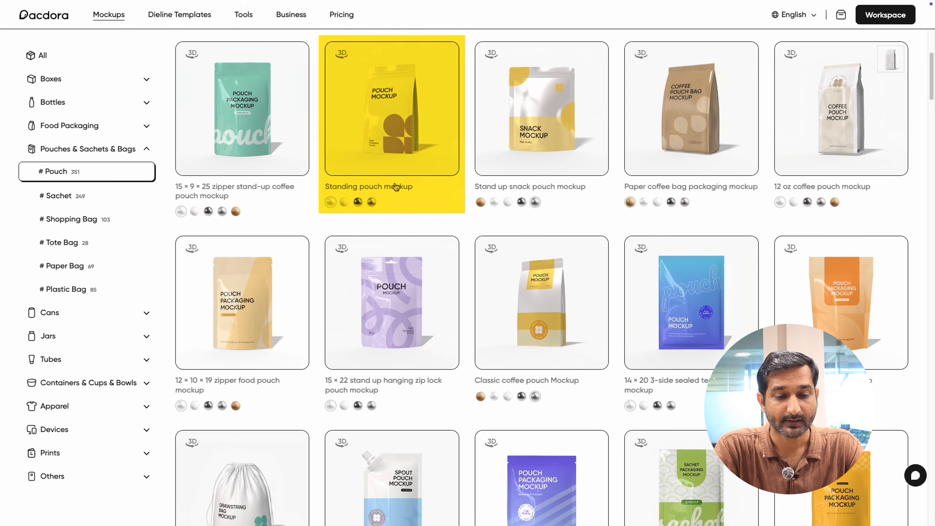
pyautogui.click(395, 135)
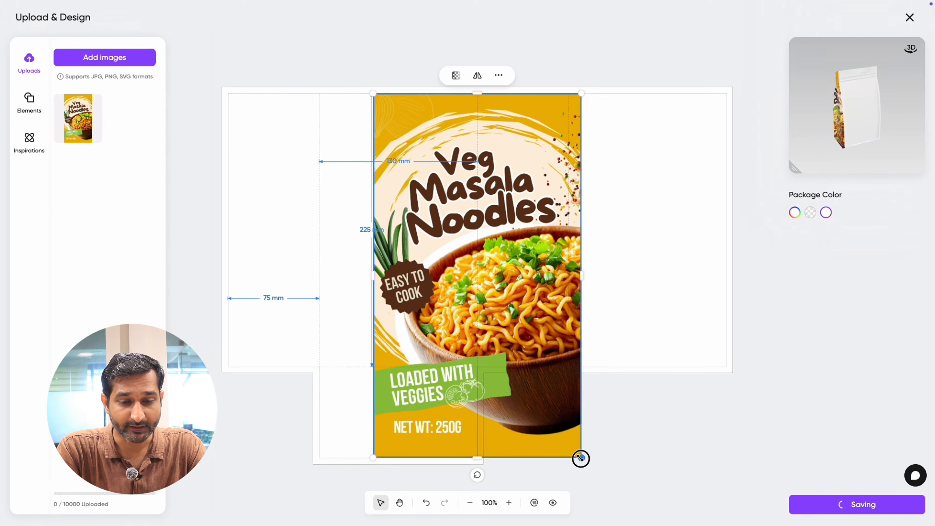
# Scale and move the Veg Masala Noodles artwork so it covers the 130 × 225 mm front panel of the dieline
pyautogui.moveTo(580, 457); pyautogui.dragTo(502, 326)
pyautogui.moveTo(450, 235); pyautogui.dragTo(398, 235)
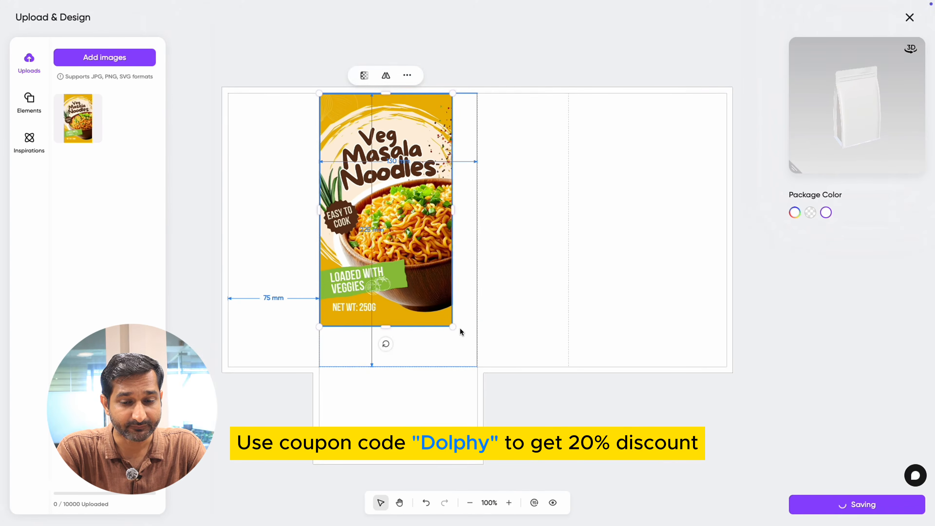
pyautogui.moveTo(454, 326); pyautogui.dragTo(477, 365)
pyautogui.moveTo(476, 231); pyautogui.dragTo(666, 253)
# Add a second copy of the noodles artwork and fit it to the back panel of the dieline
pyautogui.click(443, 227)
pyautogui.click(83, 120)
pyautogui.moveTo(777, 458); pyautogui.dragTo(723, 367)
pyautogui.moveTo(723, 230); pyautogui.dragTo(726, 230)
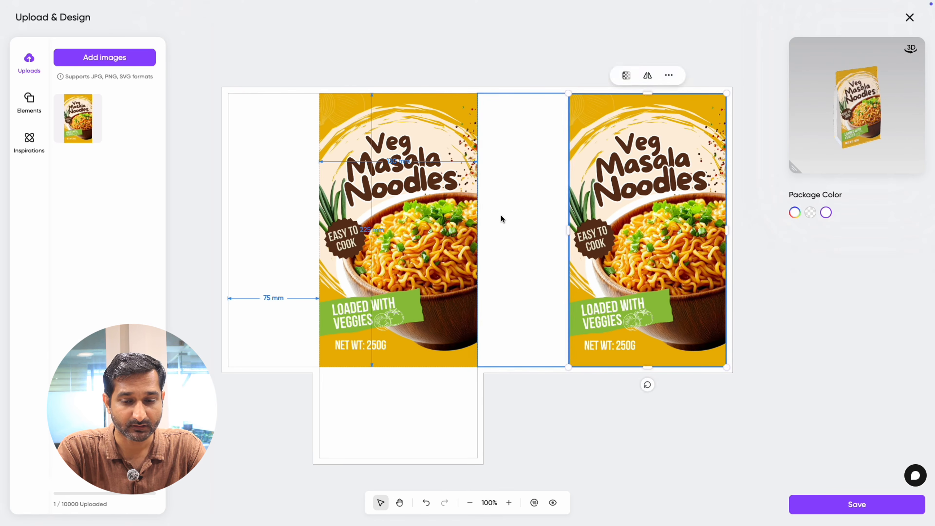
# Fill the side panel between the two artworks with the recommended yellow face color #e9b404
pyautogui.click(514, 221)
pyautogui.click(598, 410)
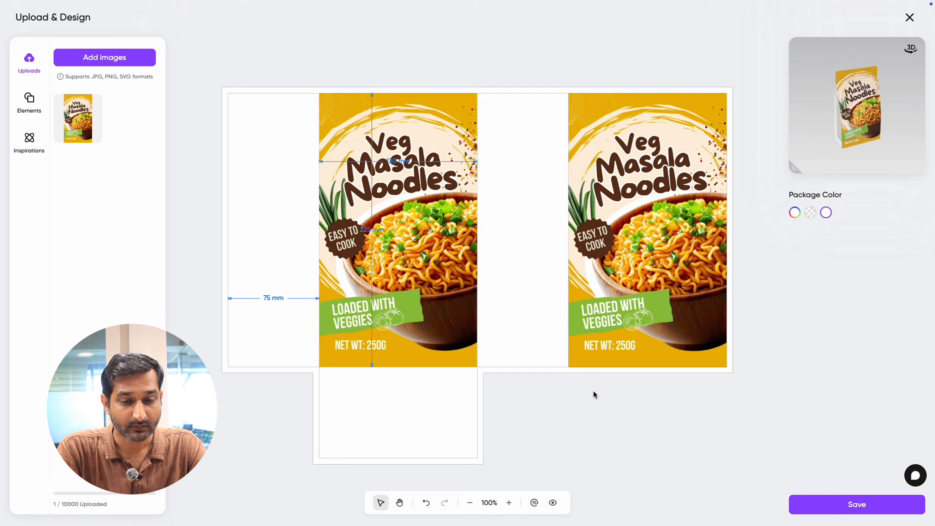
pyautogui.click(514, 157)
pyautogui.click(514, 84)
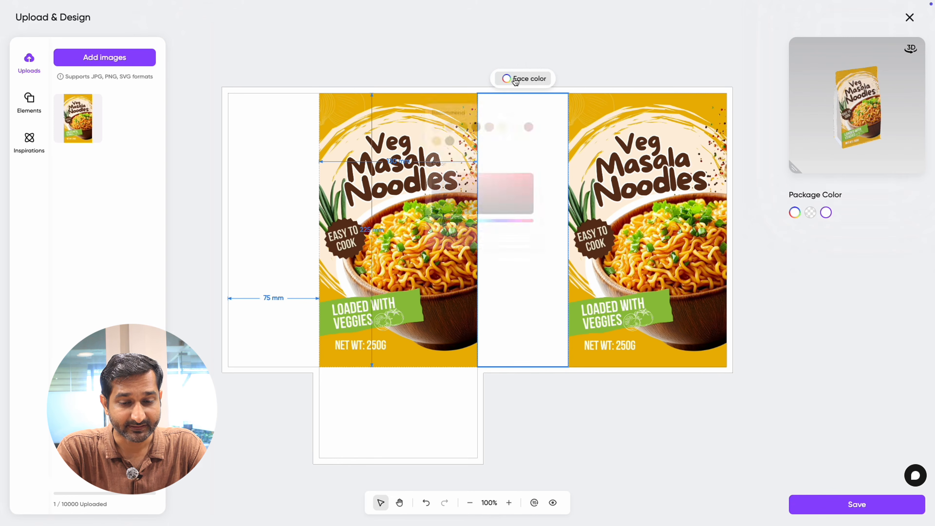
pyautogui.click(428, 134)
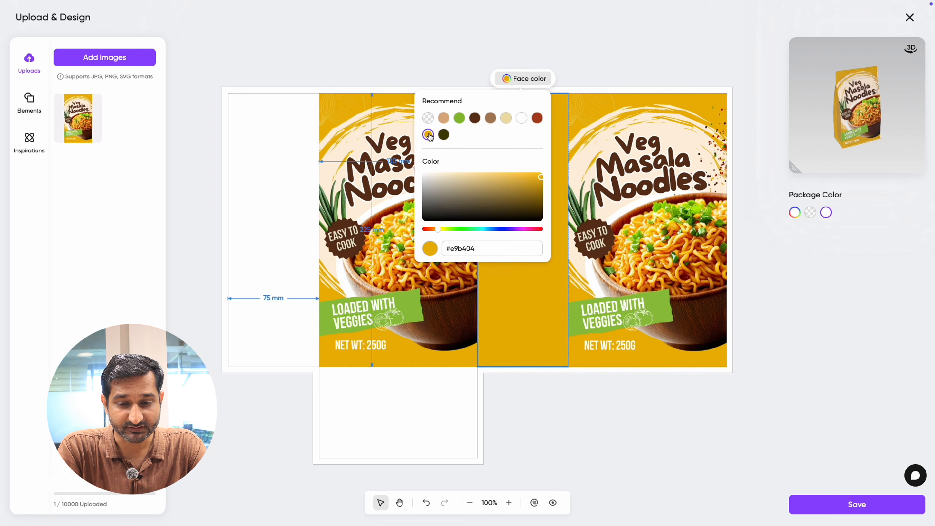
# Fill the other side panel and the bottom panel with the same yellow, and realign the front artwork on its panel
pyautogui.click(266, 96)
pyautogui.click(273, 78)
pyautogui.click(184, 135)
pyautogui.click(383, 397)
pyautogui.click(436, 238)
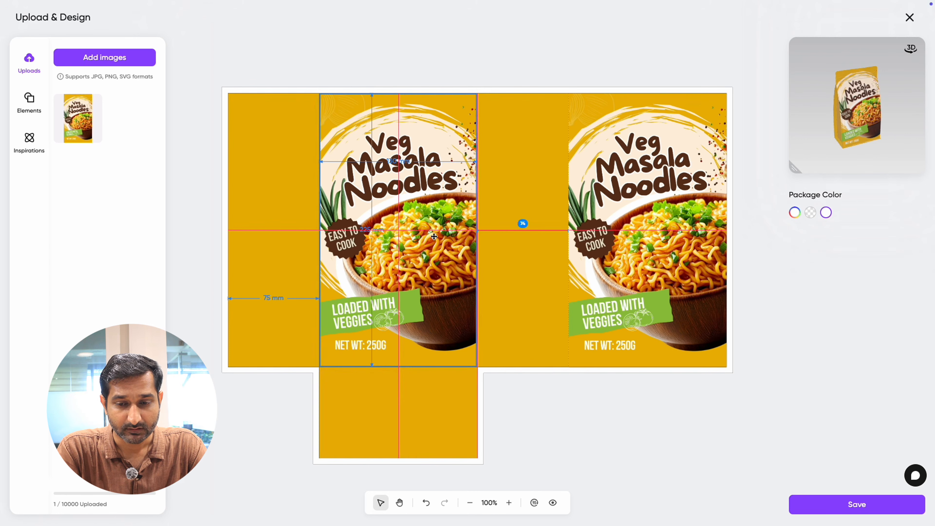
pyautogui.click(522, 425)
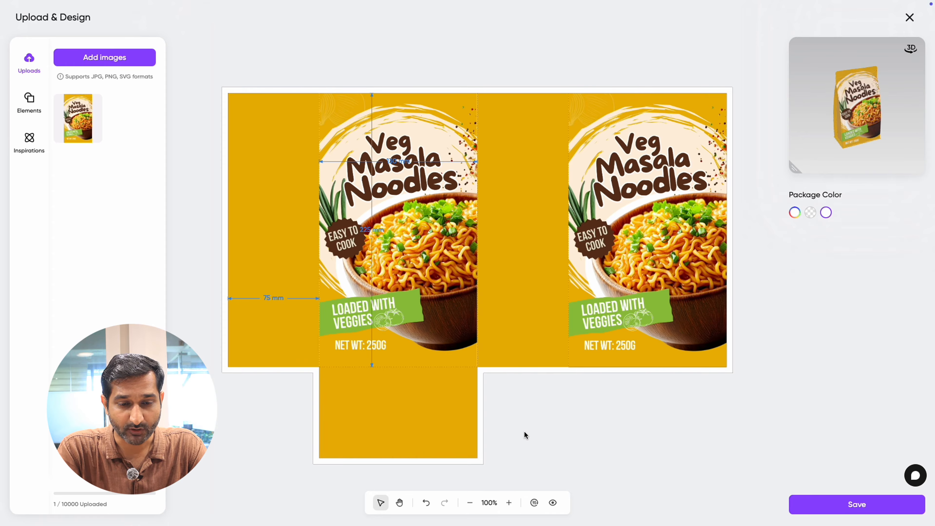
# Upload the noodle bowl logo, add it to the dieline and scale it down to fit the bottom panel
pyautogui.click(437, 295)
pyautogui.click(422, 416)
pyautogui.click(110, 70)
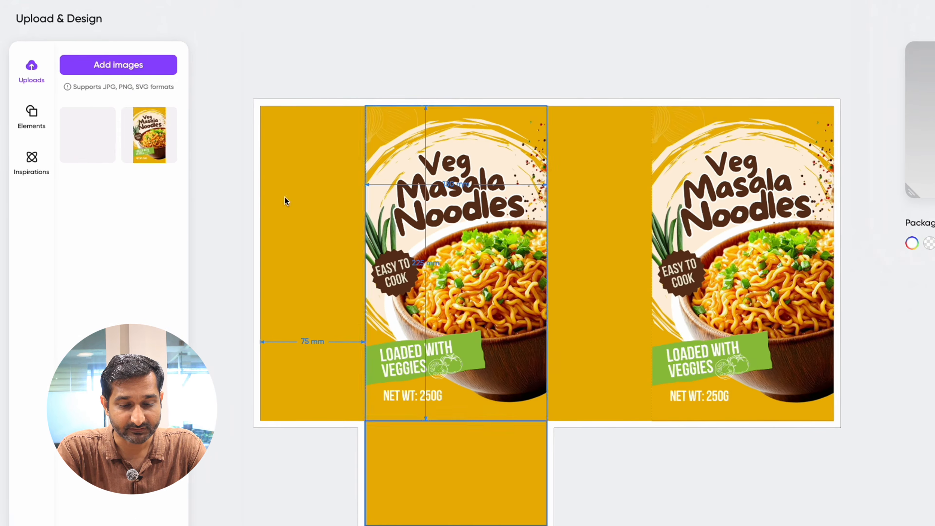
pyautogui.click(85, 138)
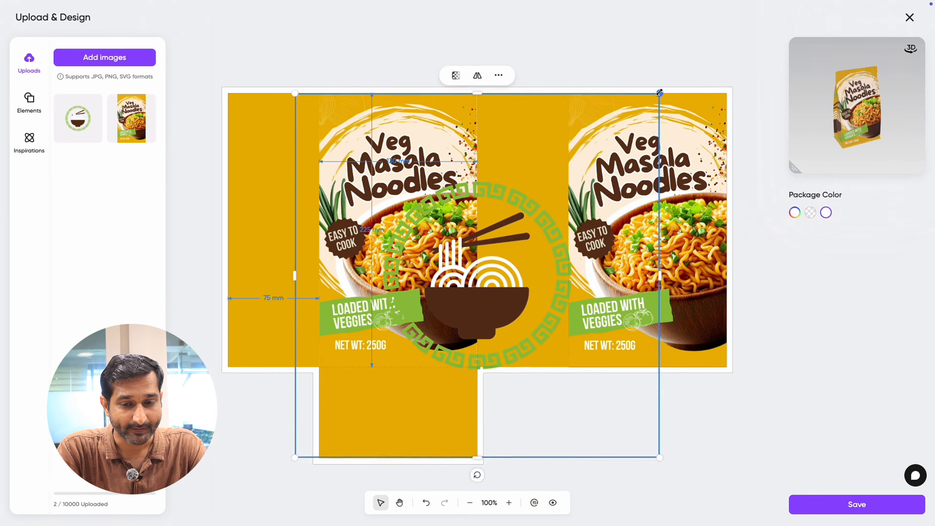
pyautogui.moveTo(756, 106); pyautogui.dragTo(457, 404)
# Center the noodle bowl logo on the bottom panel and place a smaller copy on each side panel
pyautogui.moveTo(401, 461); pyautogui.dragTo(460, 469)
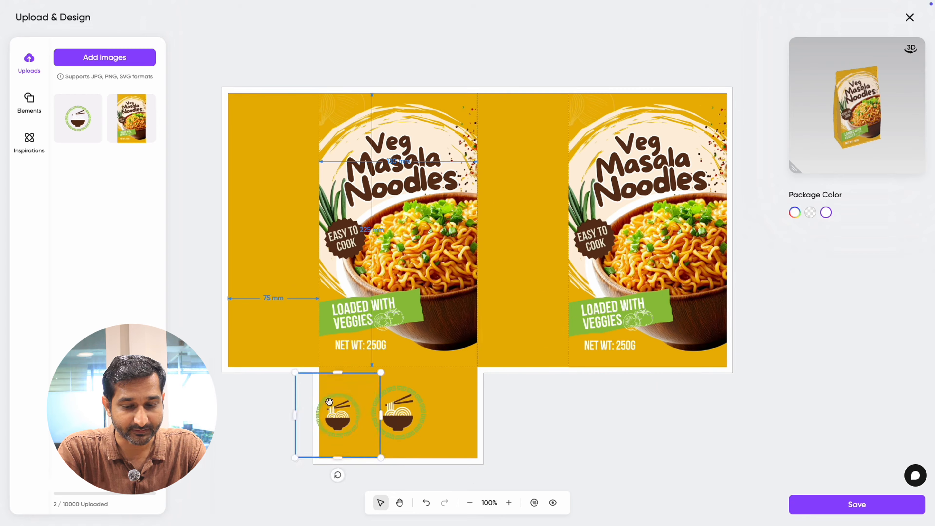
pyautogui.moveTo(330, 402); pyautogui.dragTo(278, 231)
pyautogui.hotkey('ctrl', 'v')
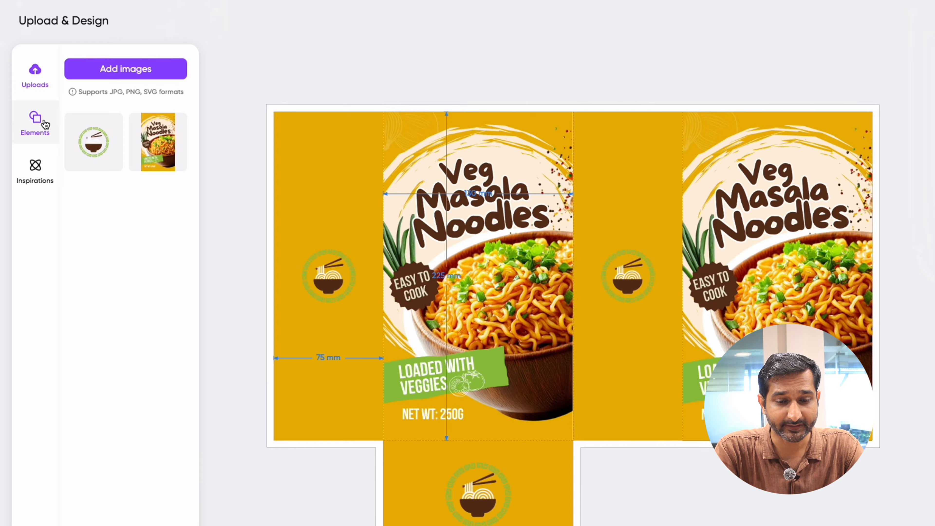
# Look through the Elements library's text, shapes, packaging symbols and social media icons
pyautogui.click(29, 104)
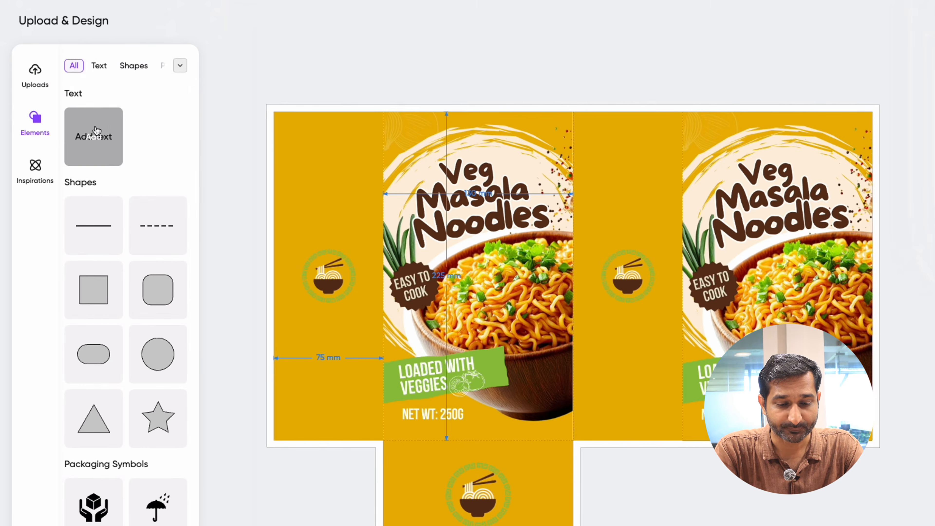
pyautogui.scroll(-1, 137, 154)
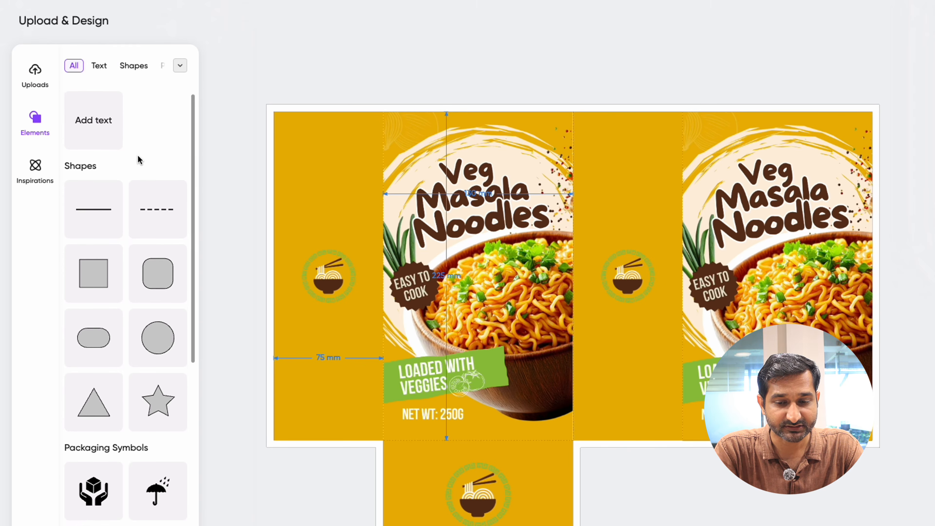
pyautogui.scroll(-12, 133, 220)
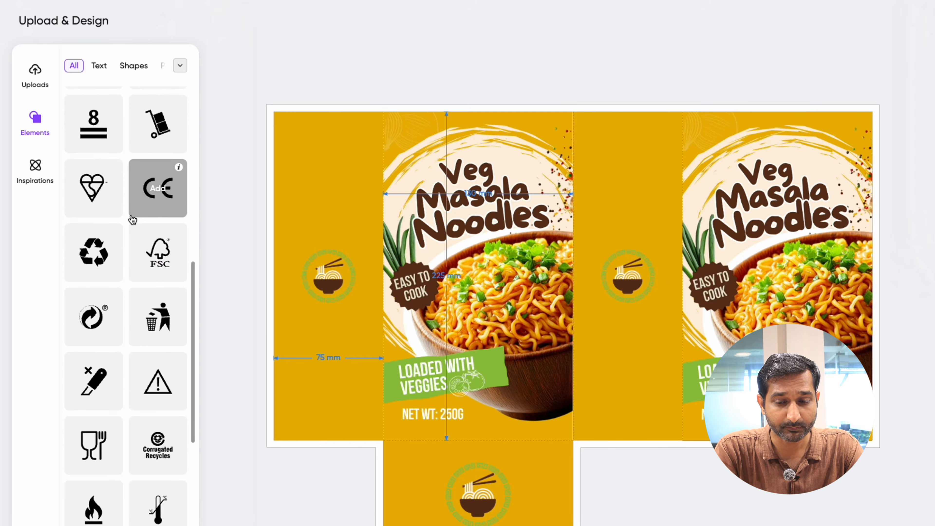
pyautogui.scroll(-5, 132, 219)
pyautogui.scroll(-5, 129, 218)
pyautogui.click(131, 220)
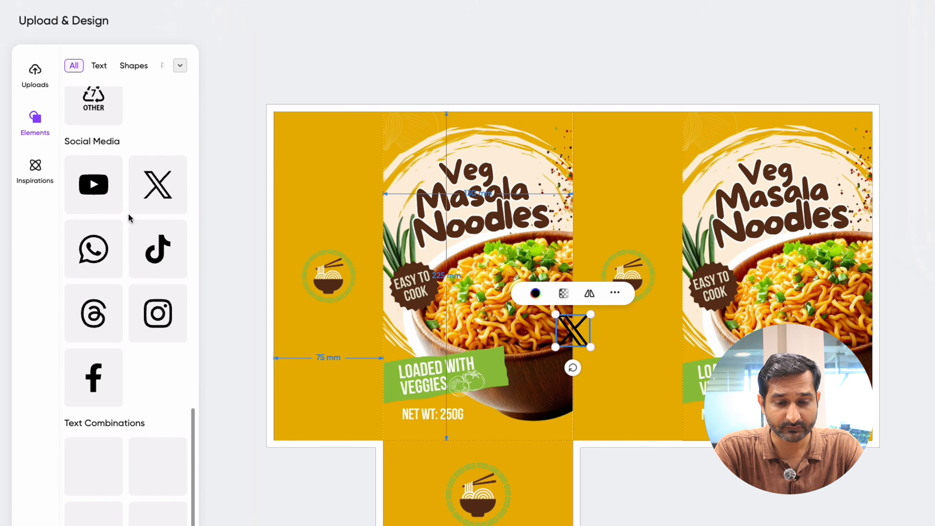
pyautogui.scroll(-5, 132, 229)
pyautogui.press('Delete')
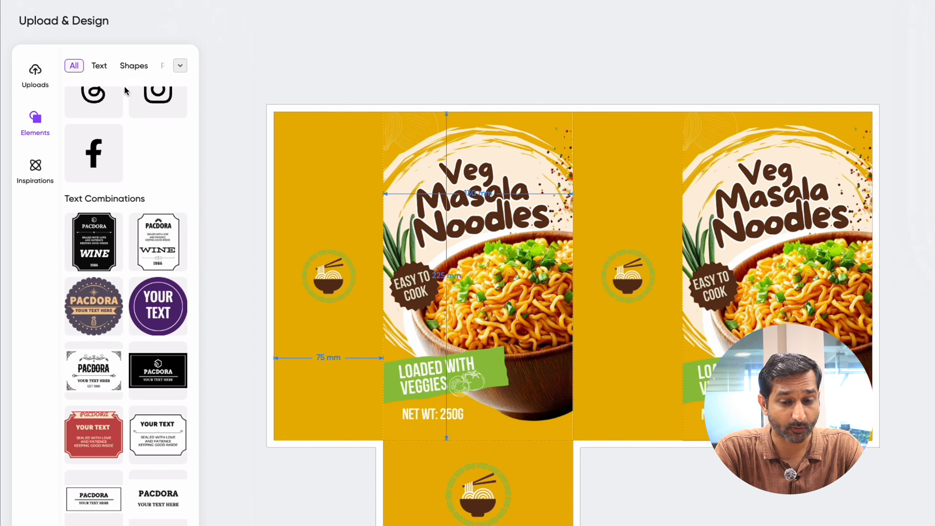
# Look through the Patterns and Inspirations collections and examine the pouch from several angles in the 3D preview
pyautogui.click(37, 163)
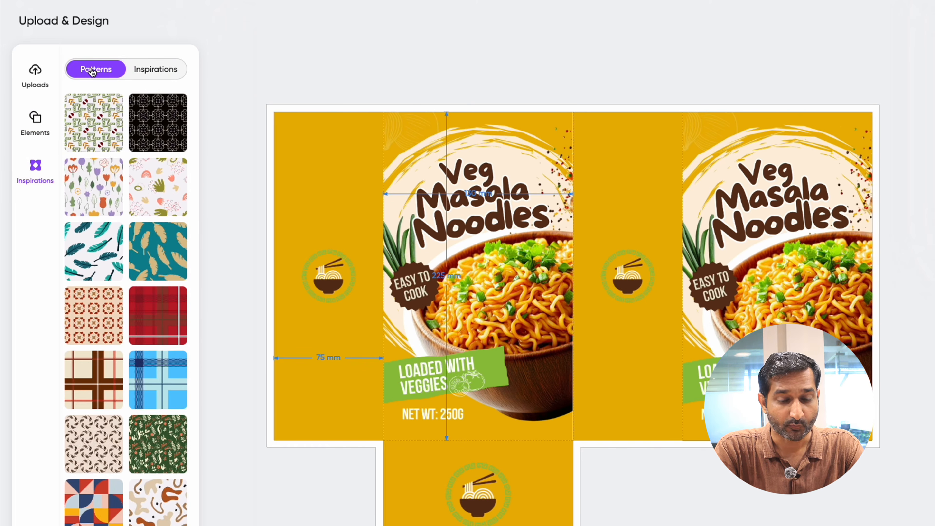
pyautogui.click(152, 70)
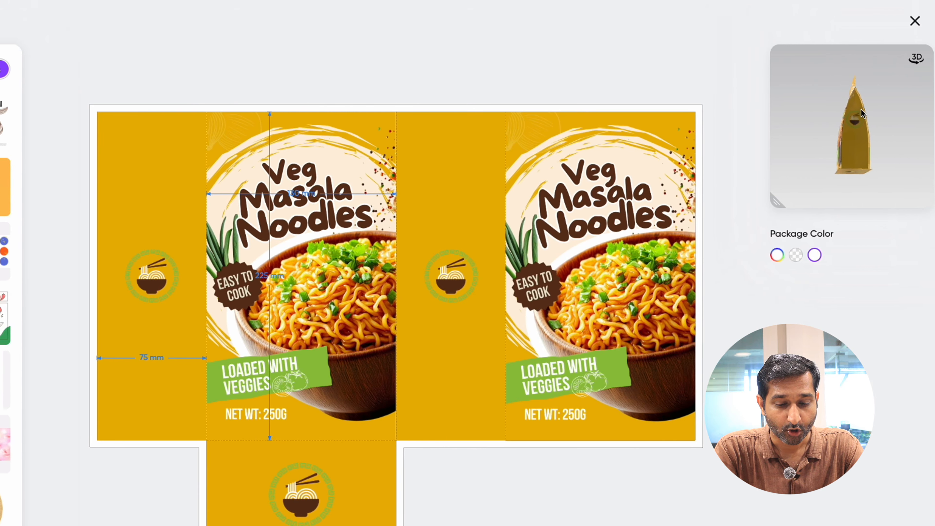
pyautogui.moveTo(843, 115); pyautogui.dragTo(858, 141)
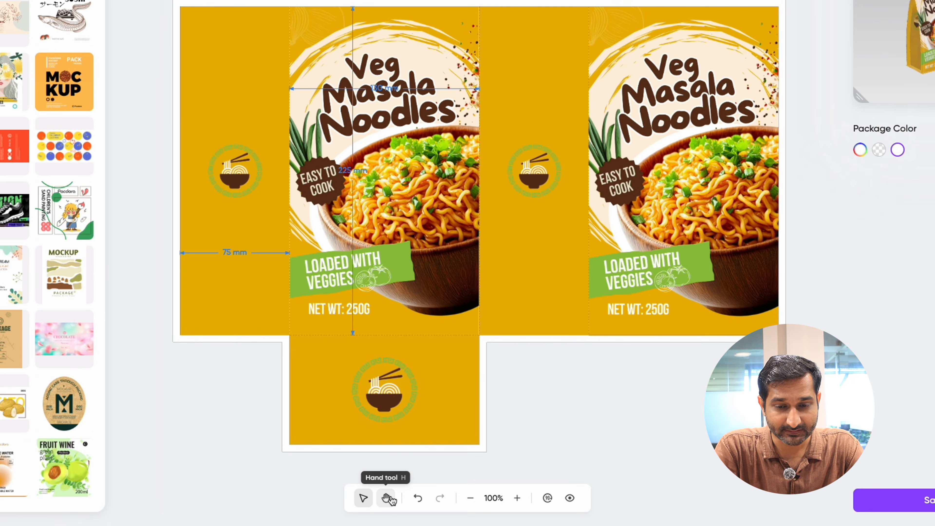
# Check the dieline at different zoom levels and rotate its view through a full turn
pyautogui.click(470, 498)
pyautogui.click(518, 498)
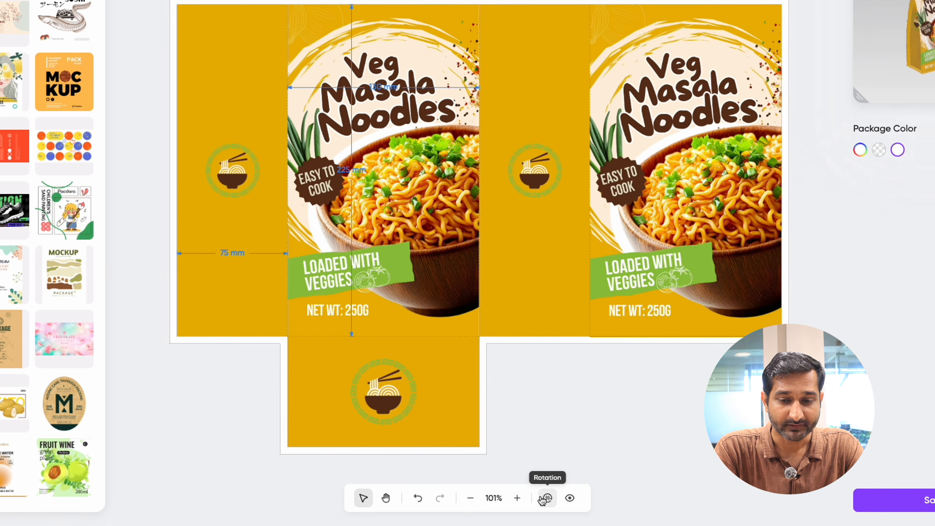
pyautogui.click(544, 498)
pyautogui.click(544, 497)
pyautogui.click(544, 498)
pyautogui.click(543, 498)
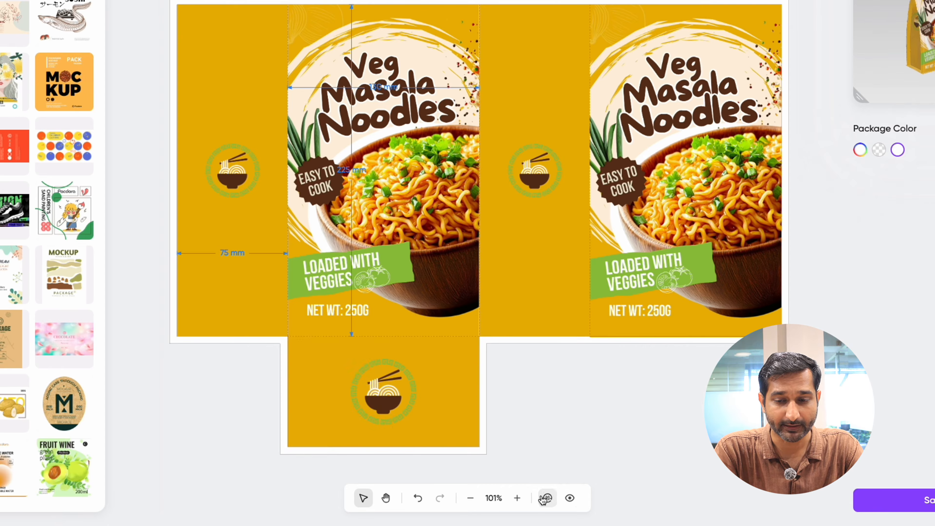
# Try the dieline display options for dimension, material and bleedline, leaving all of them enabled
pyautogui.click(569, 498)
pyautogui.click(573, 351)
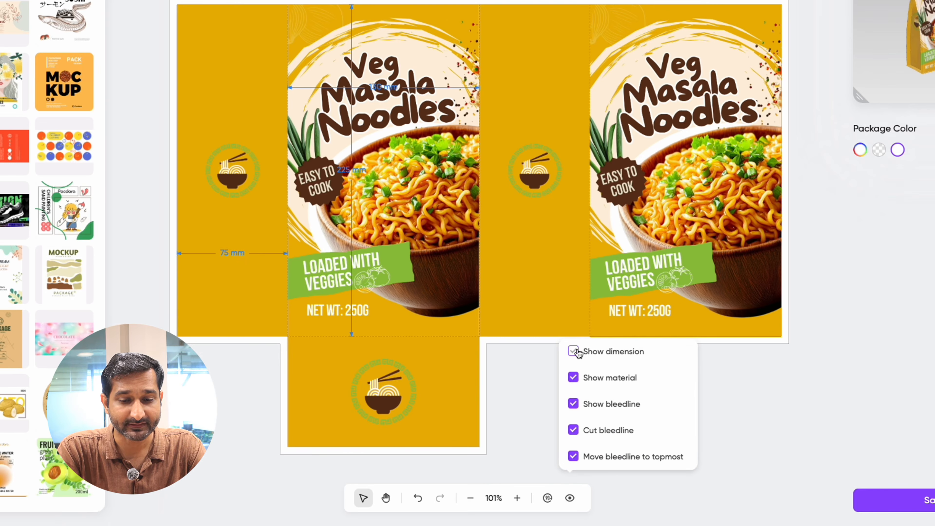
pyautogui.click(574, 377)
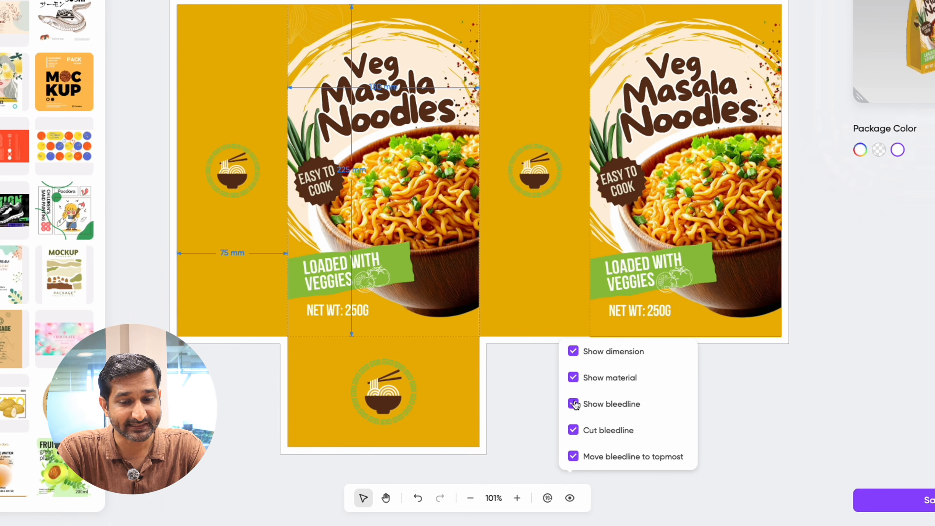
pyautogui.click(575, 435)
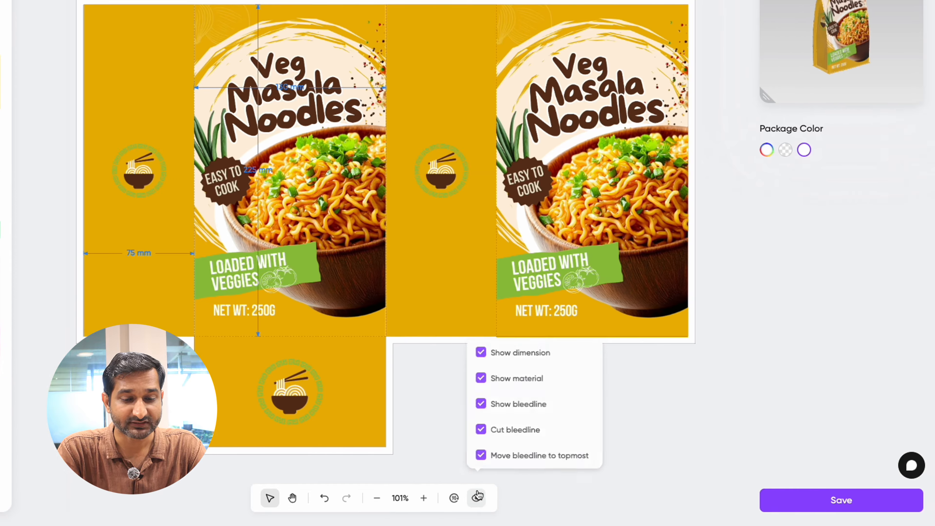
# Save the dieline artwork to the pouch mockup and open its custom material settings
pyautogui.click(833, 506)
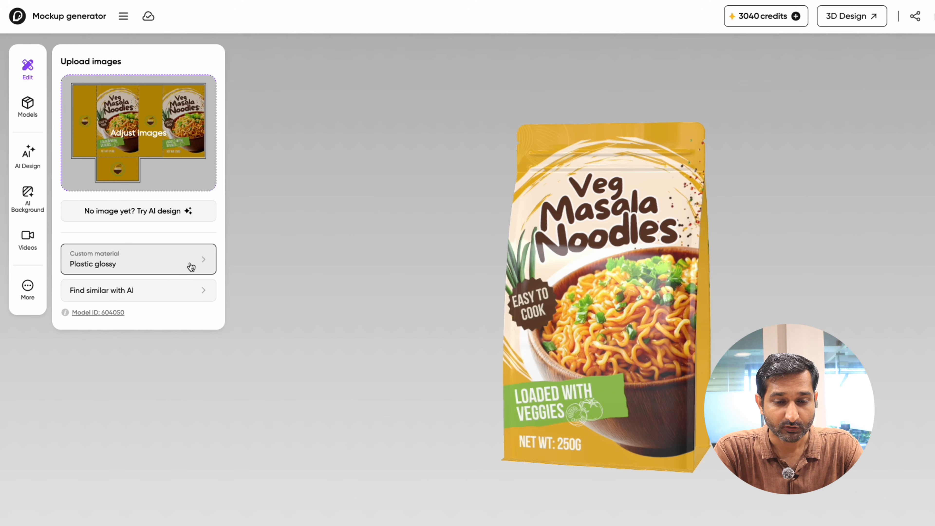
pyautogui.click(192, 266)
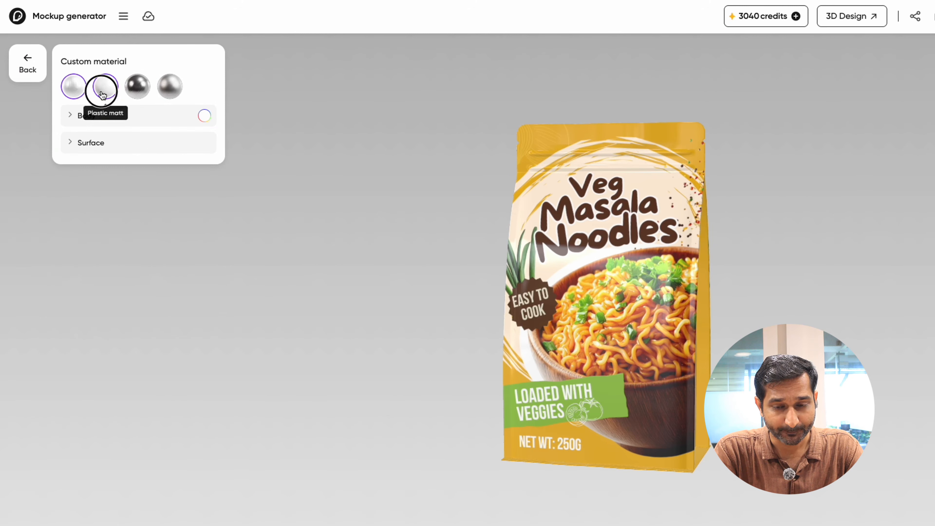
# Compare a shiny metallic finish and Plastic matt on the pouch from different angles, and restore Plastic glossy
pyautogui.click(137, 87)
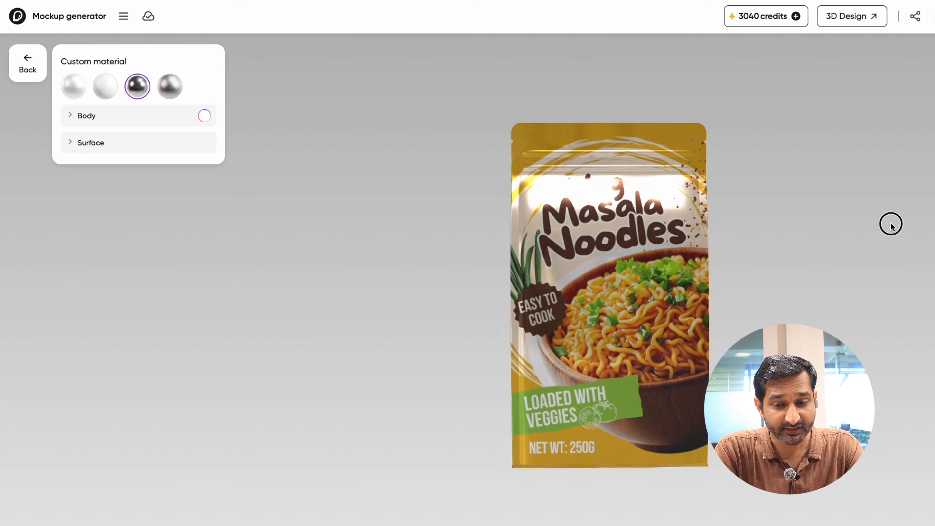
pyautogui.click(105, 86)
pyautogui.moveTo(552, 240); pyautogui.dragTo(747, 169)
pyautogui.click(73, 86)
pyautogui.moveTo(596, 258); pyautogui.dragTo(640, 261)
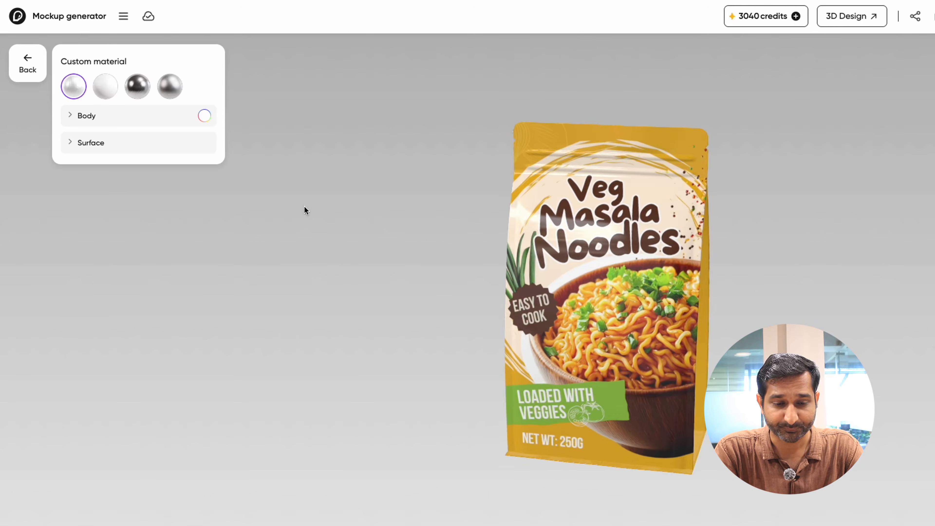
# Check the Body section of the custom material settings and look over the similar pouch models found with AI
pyautogui.click(75, 118)
pyautogui.click(74, 126)
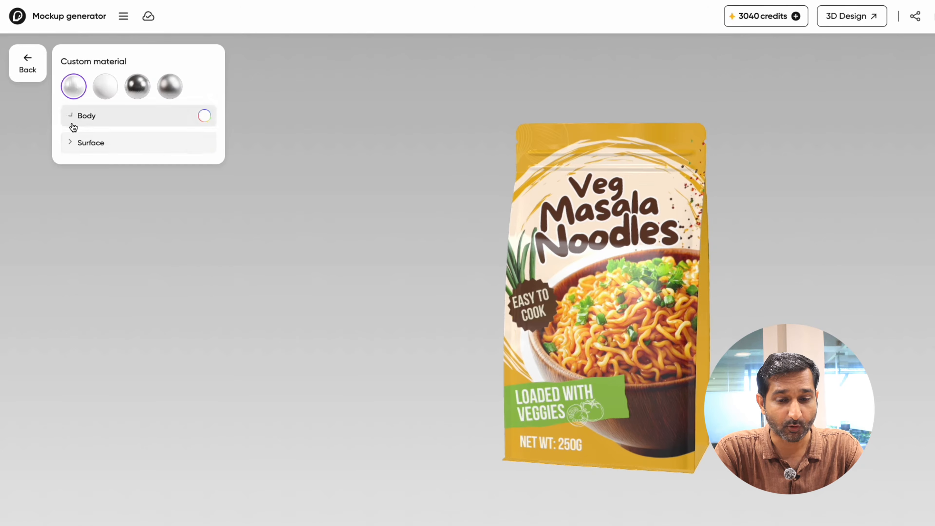
pyautogui.click(28, 59)
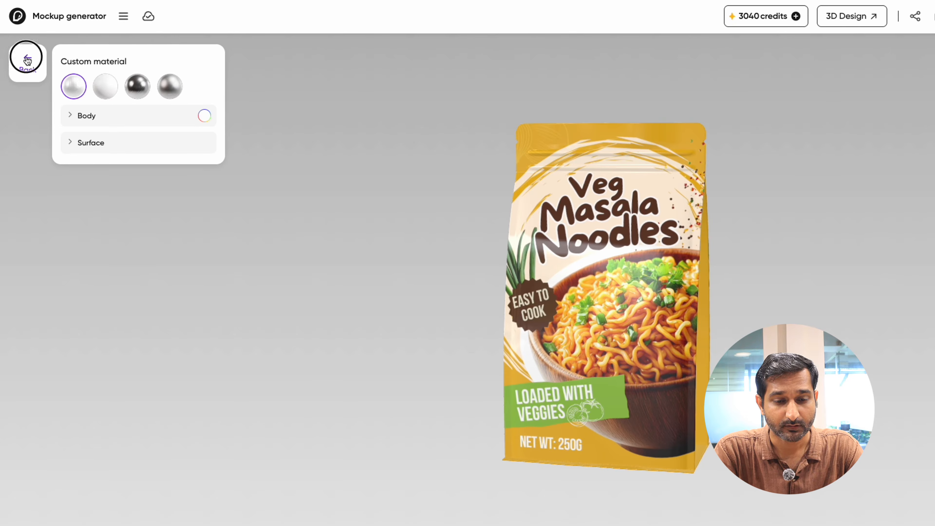
pyautogui.click(187, 291)
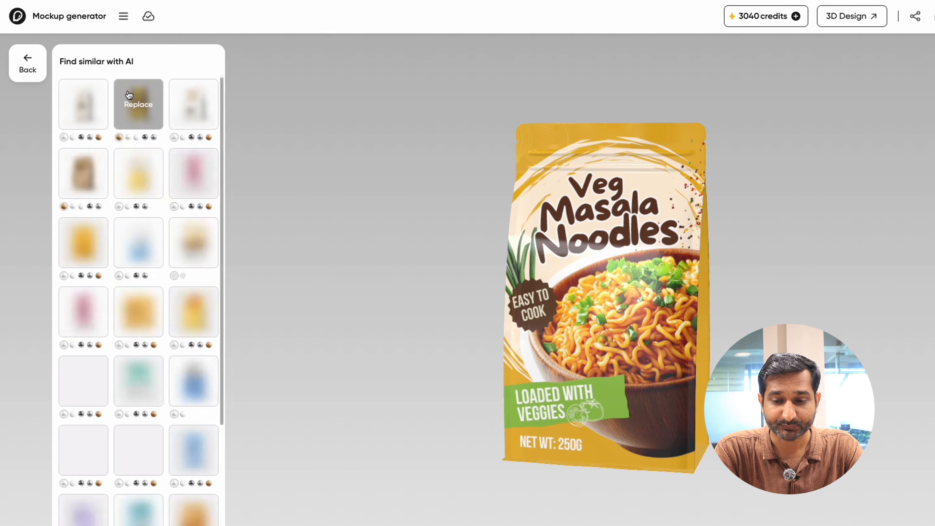
pyautogui.moveTo(125, 375)
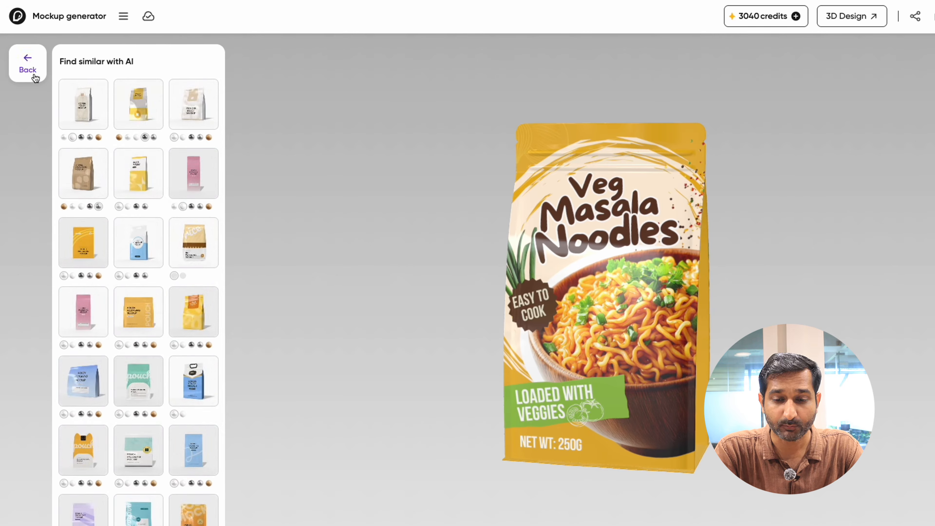
pyautogui.click(23, 58)
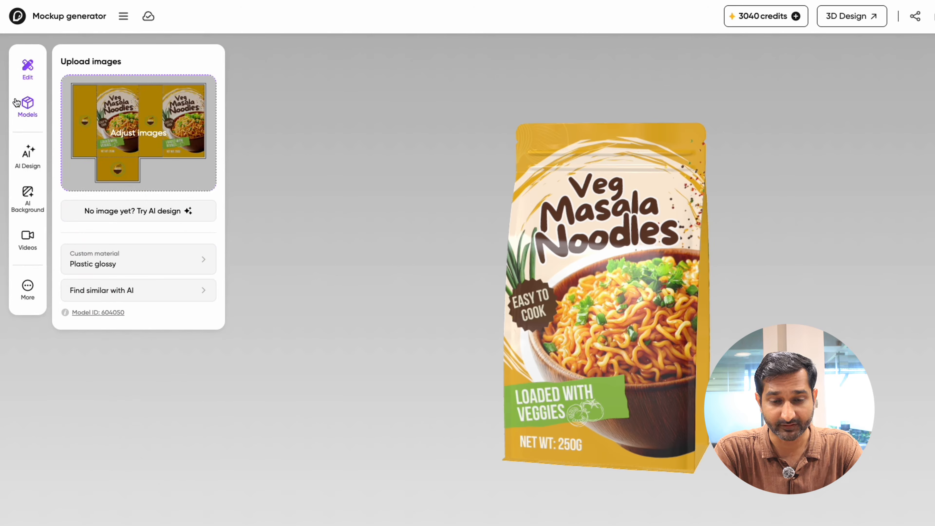
# Browse the Pouches & Sachets & Bags models in the library and check the personal model collection
pyautogui.click(26, 107)
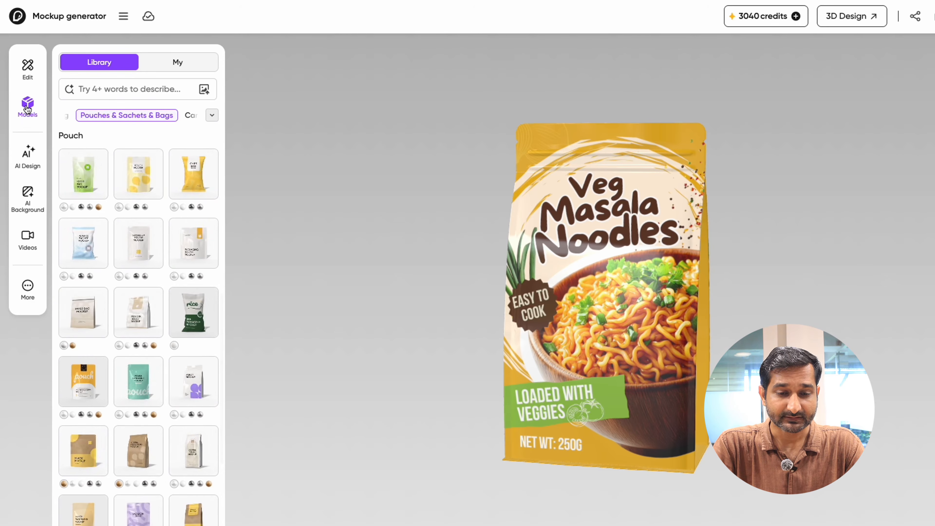
pyautogui.scroll(-10, 139, 149)
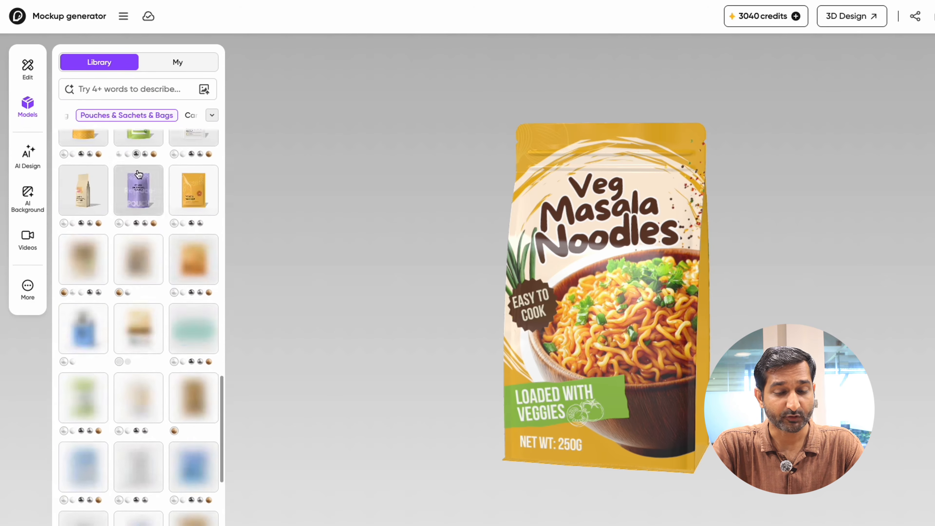
pyautogui.click(168, 66)
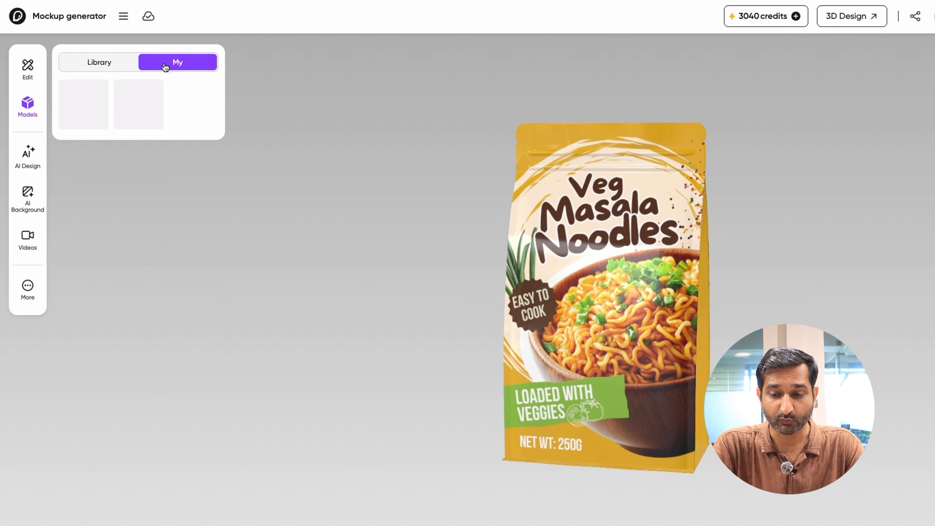
# Generate a 1:1 AI mockup design from the AI-inspired rustic kitchen prompt, and view the generated image enlarged
pyautogui.click(35, 150)
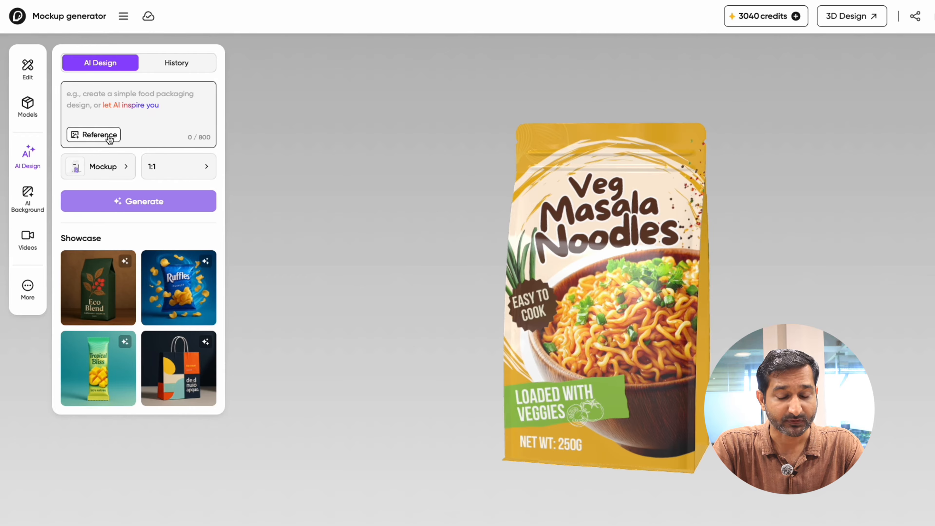
pyautogui.click(134, 105)
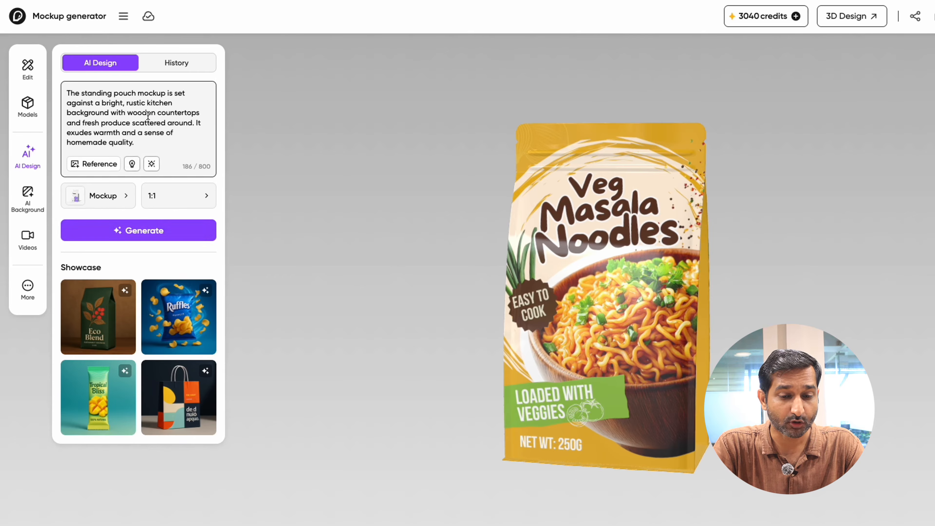
pyautogui.click(153, 231)
pyautogui.click(167, 338)
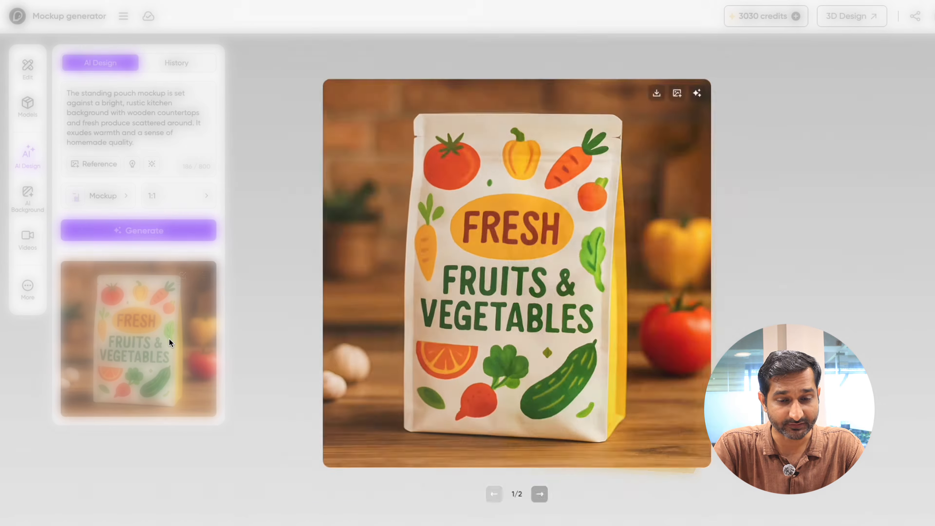
pyautogui.click(770, 124)
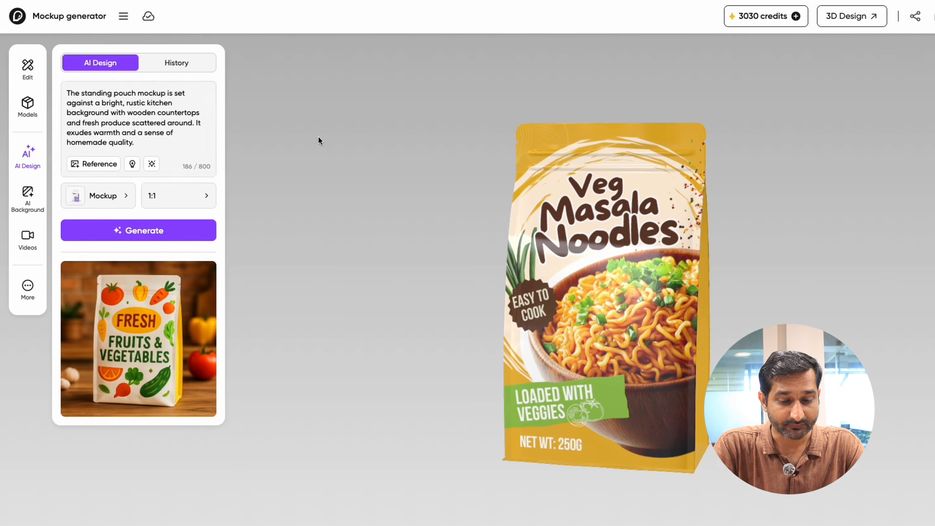
# Try tan and orange gradient backgrounds, check the AI and image options, and set a solid golden-yellow background
pyautogui.click(29, 199)
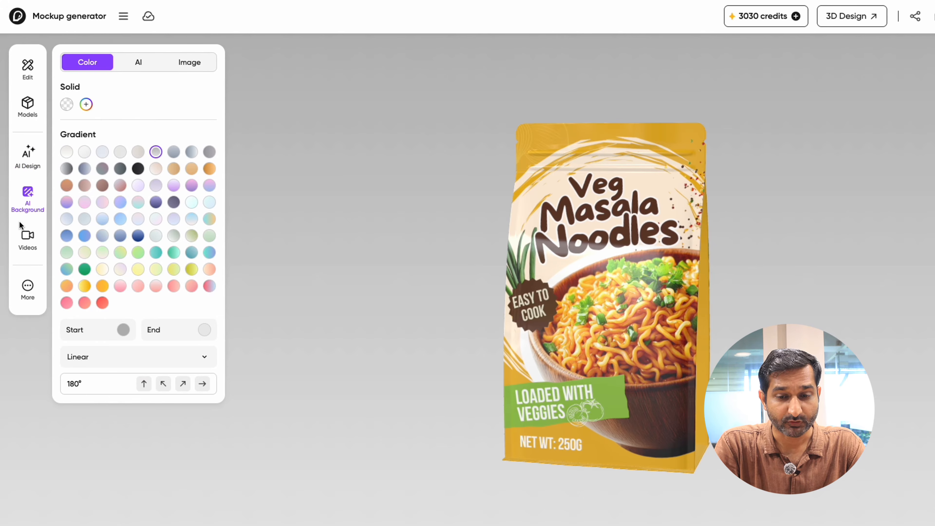
pyautogui.click(173, 168)
pyautogui.click(191, 168)
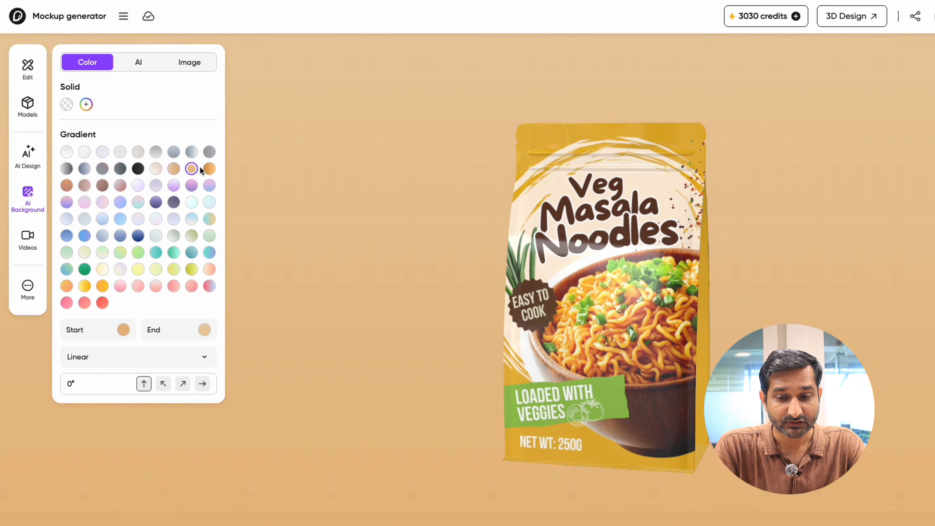
pyautogui.click(208, 169)
pyautogui.click(146, 66)
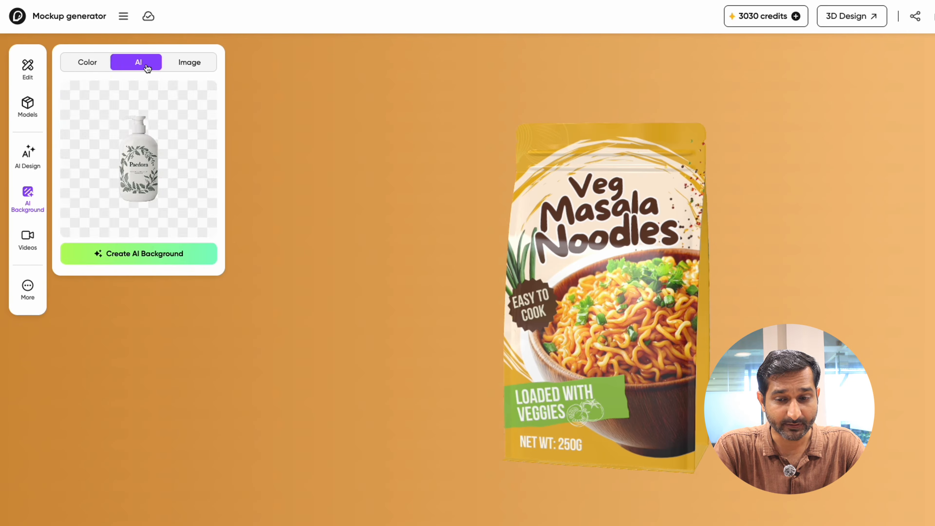
pyautogui.click(195, 65)
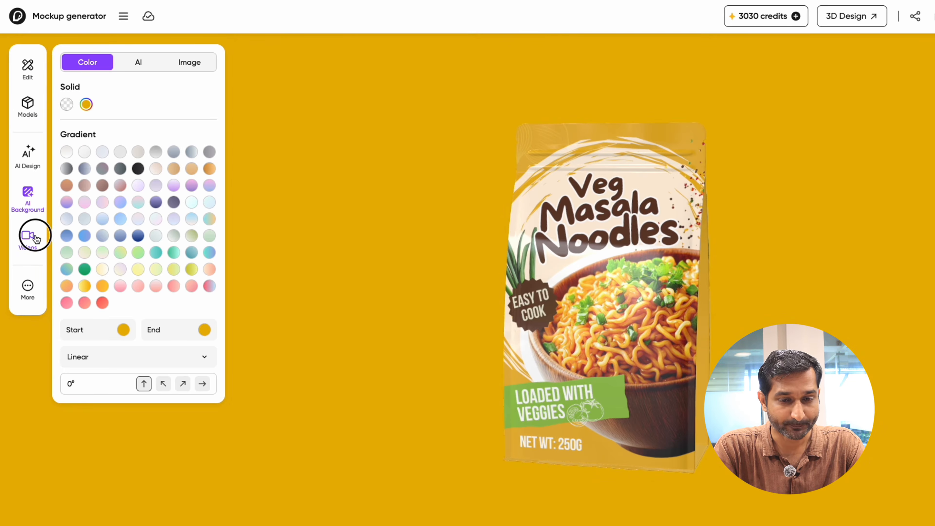
# Browse the basic video animations, preview Emphasis2 on the pouch and choose its download
pyautogui.click(36, 238)
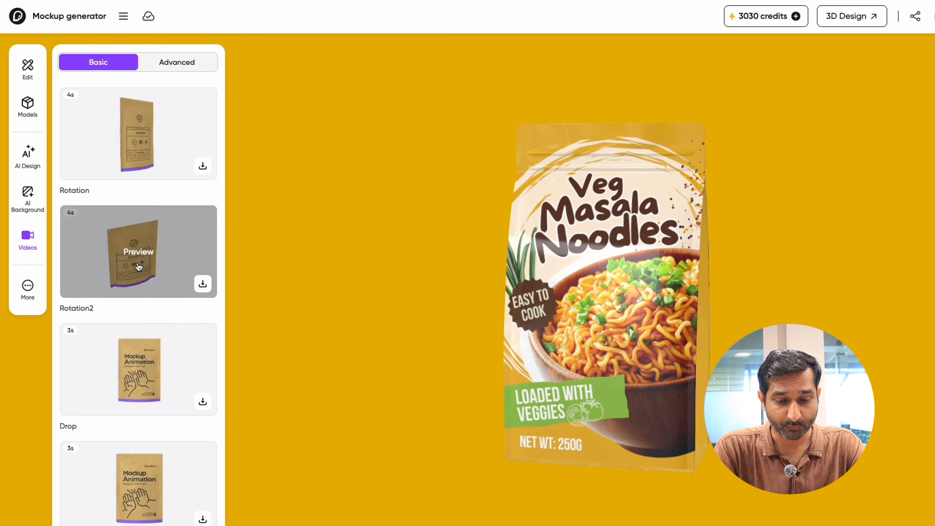
pyautogui.scroll(-6, 131, 265)
pyautogui.scroll(-2, 136, 313)
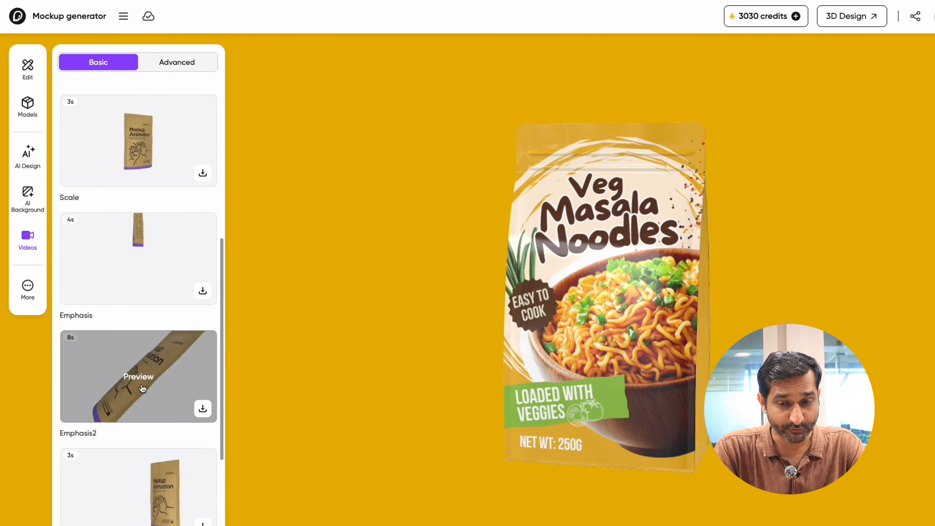
pyautogui.click(142, 385)
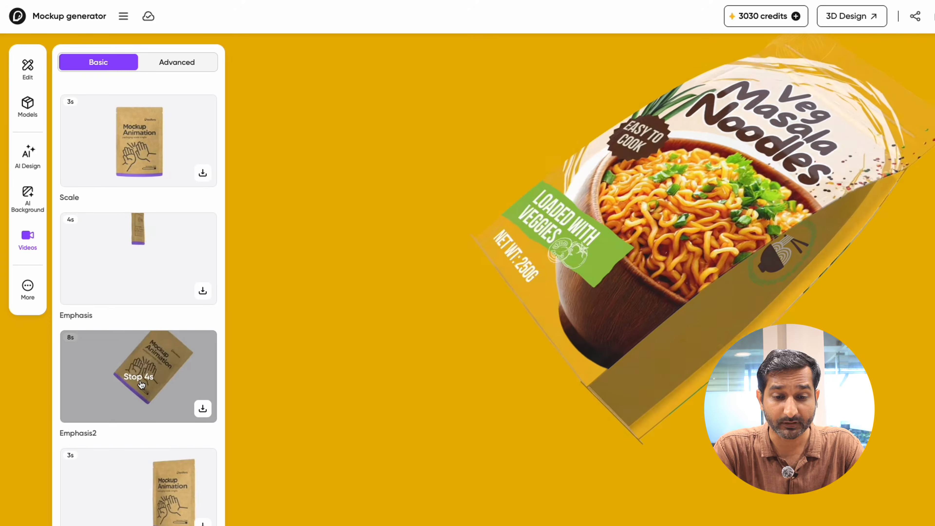
pyautogui.click(202, 410)
pyautogui.click(27, 287)
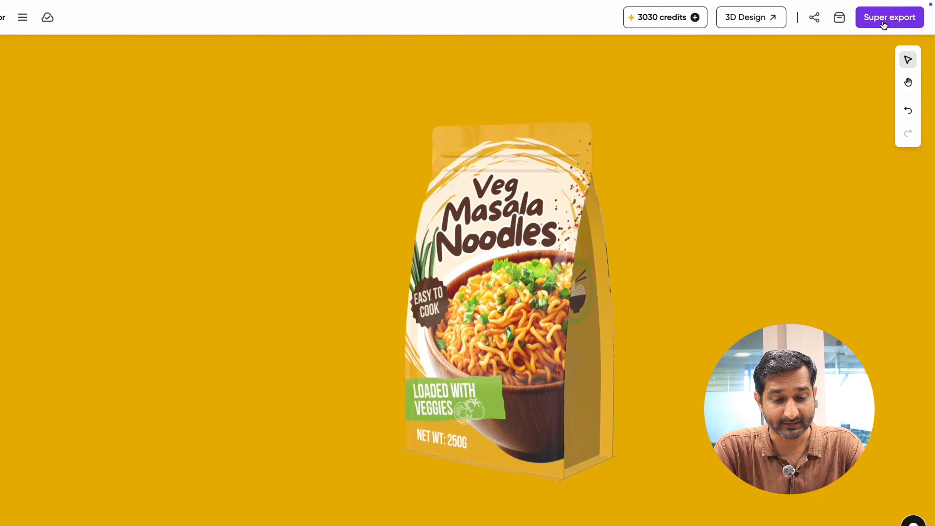
# Review the super export options for mockup, dieline, videos, code and share
pyautogui.click(879, 24)
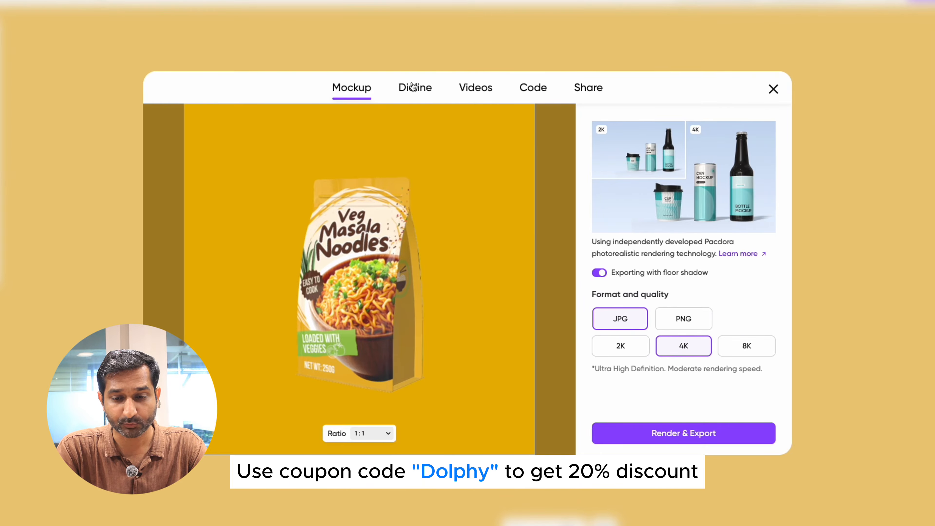
pyautogui.click(413, 87)
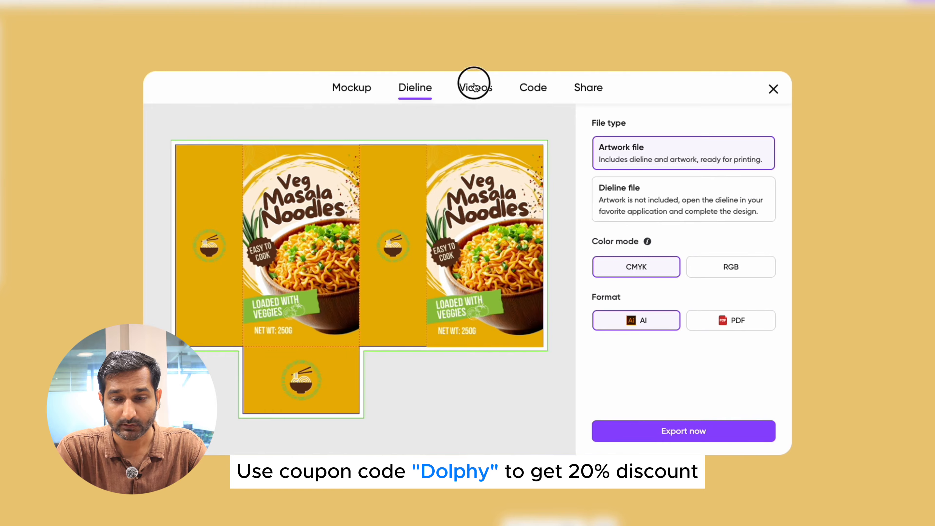
pyautogui.click(475, 87)
pyautogui.click(532, 87)
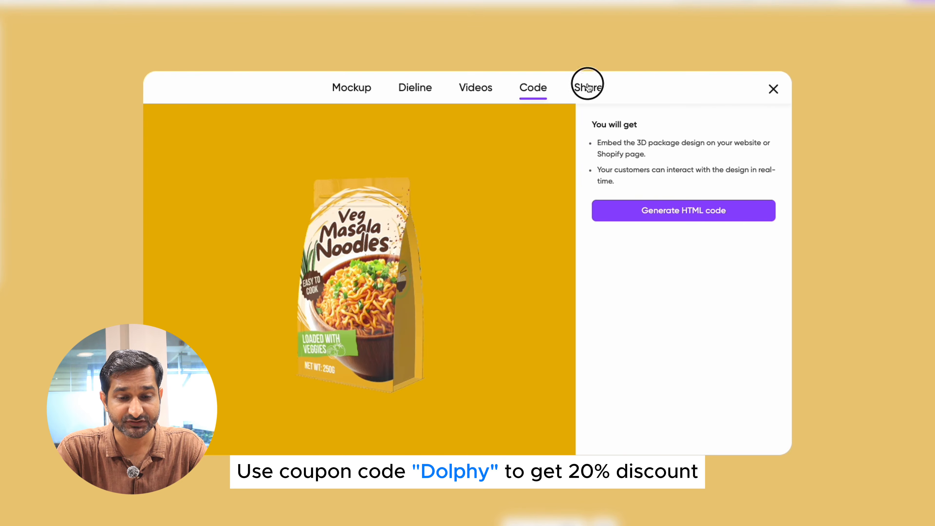
pyautogui.click(588, 88)
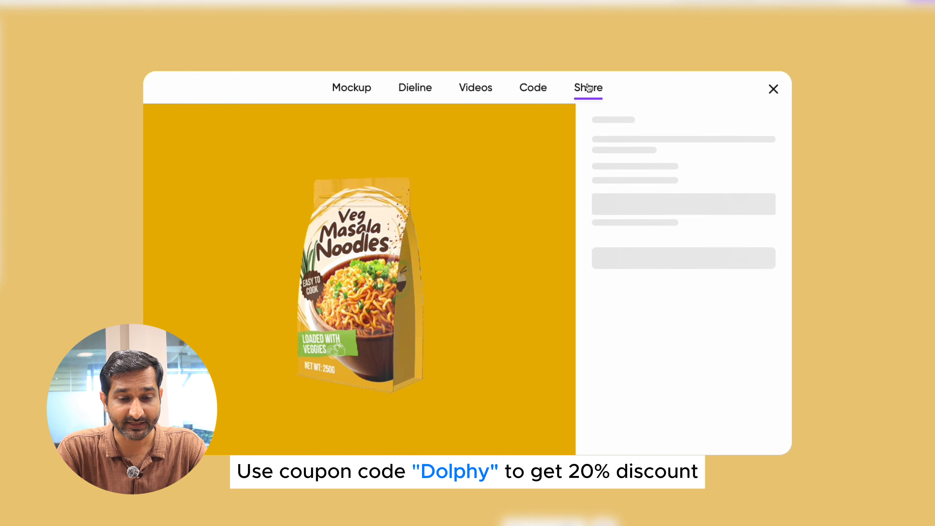
pyautogui.click(339, 91)
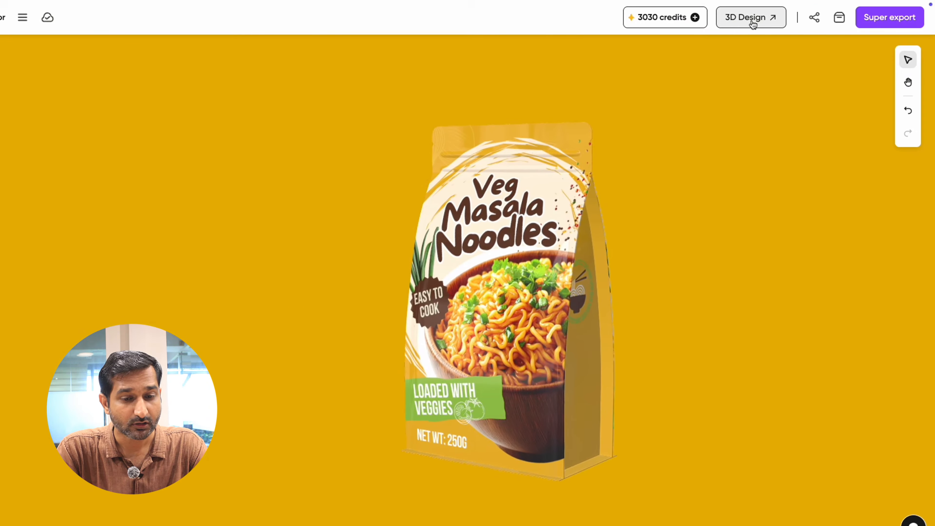
# Switch to the 3D modeling software and load the basic scene with three standing pouches
pyautogui.click(751, 20)
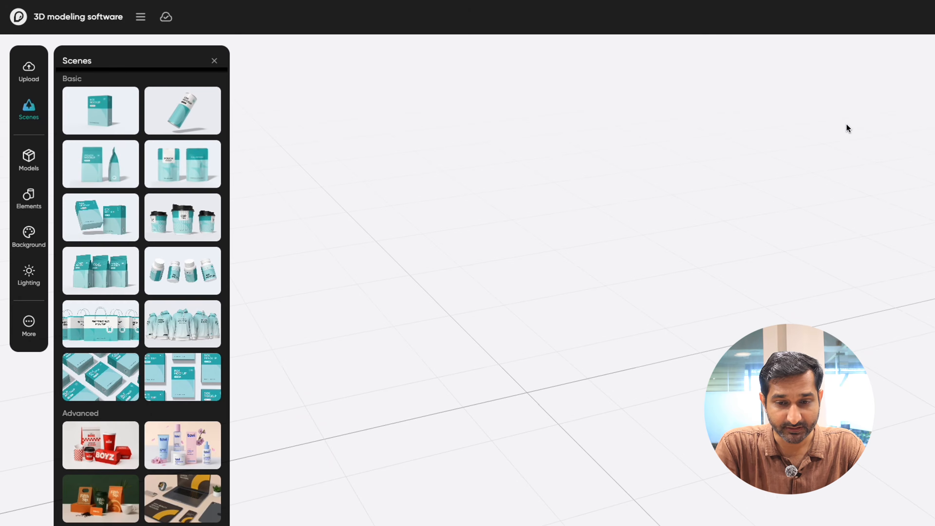
pyautogui.click(114, 286)
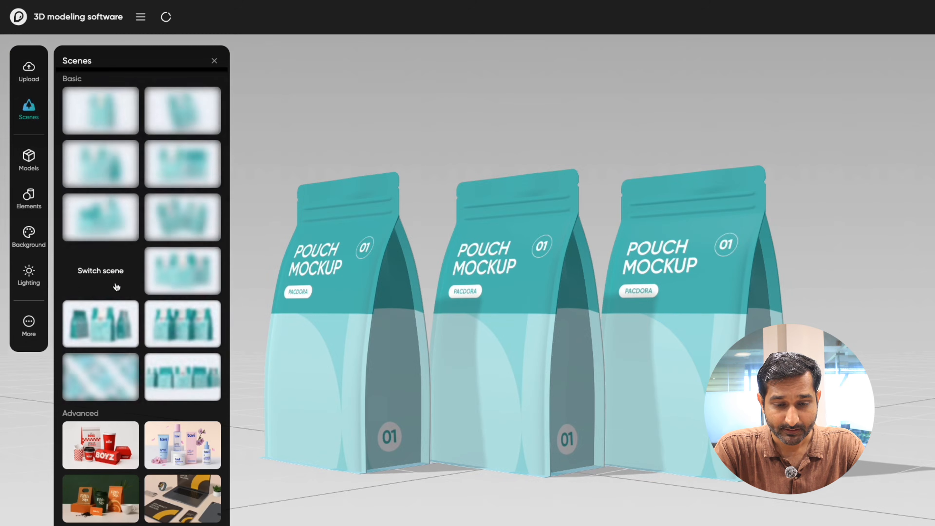
# Place the Veg Masala Noodles artwork on the pouch's front panel and resize it to fill the panel
pyautogui.click(501, 313)
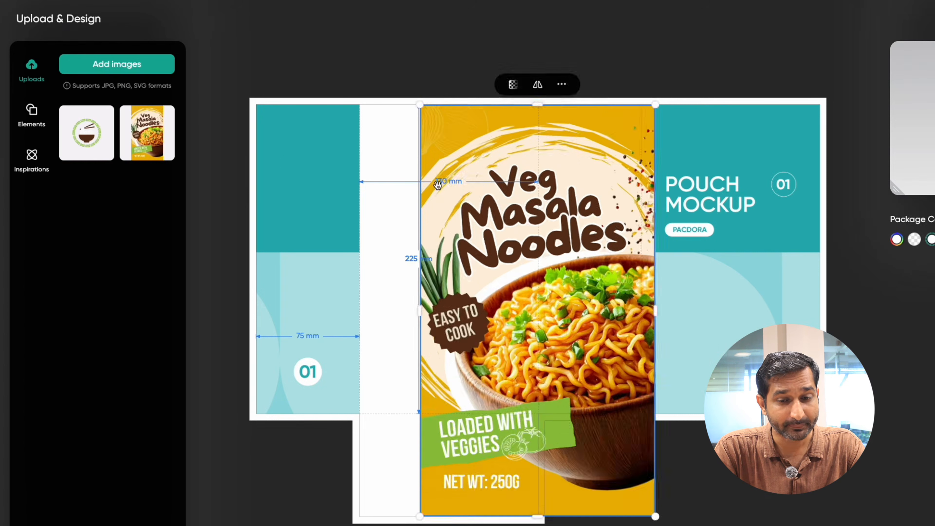
pyautogui.moveTo(655, 516); pyautogui.dragTo(566, 361)
pyautogui.moveTo(541, 305); pyautogui.dragTo(481, 305)
pyautogui.moveTo(508, 363); pyautogui.dragTo(538, 414)
# Duplicate the front artwork for the pouch's back panel
pyautogui.click(473, 84)
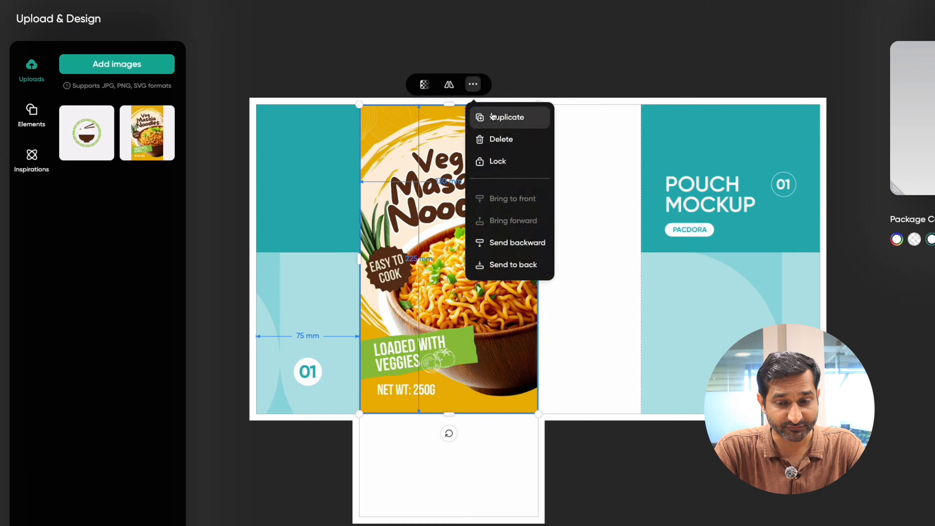
pyautogui.click(493, 117)
pyautogui.click(589, 221)
pyautogui.click(591, 88)
pyautogui.click(500, 151)
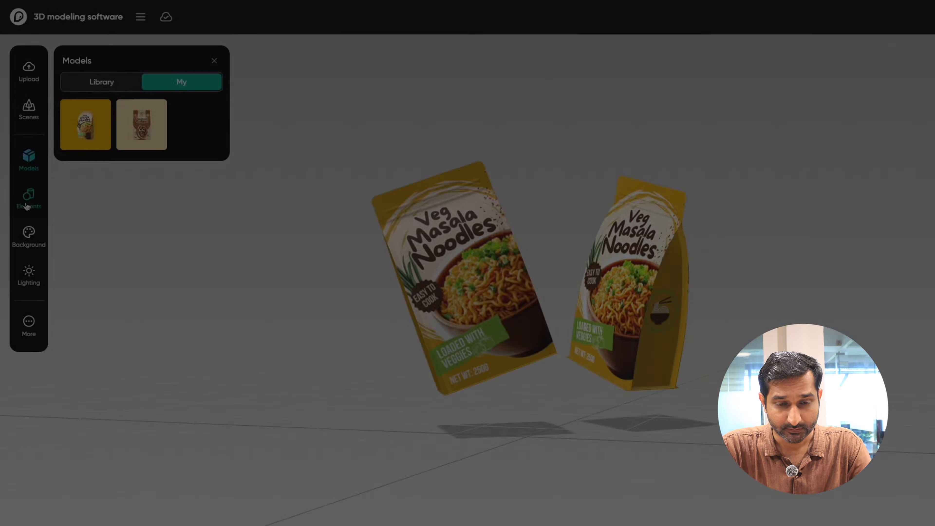
# Browse the shapes, plants and food elements available for the scene, and open the background color settings
pyautogui.click(28, 197)
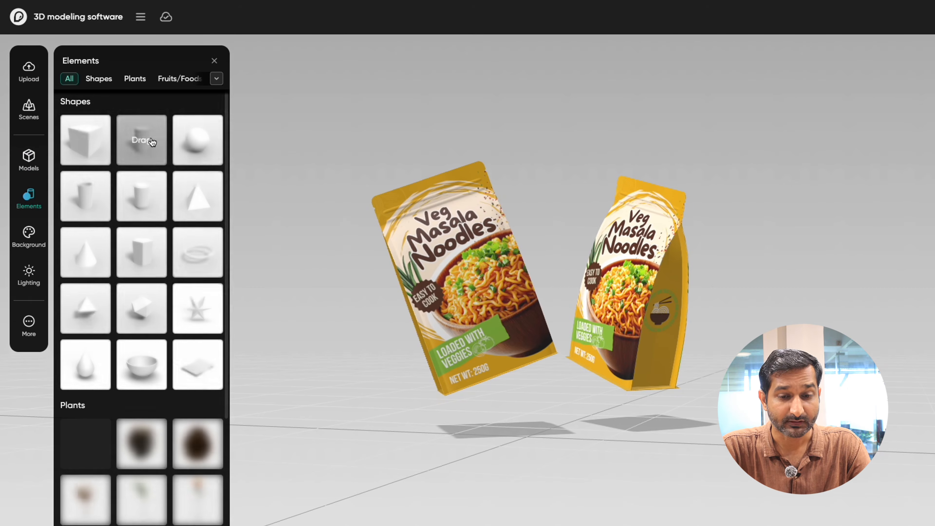
pyautogui.scroll(-5, 145, 183)
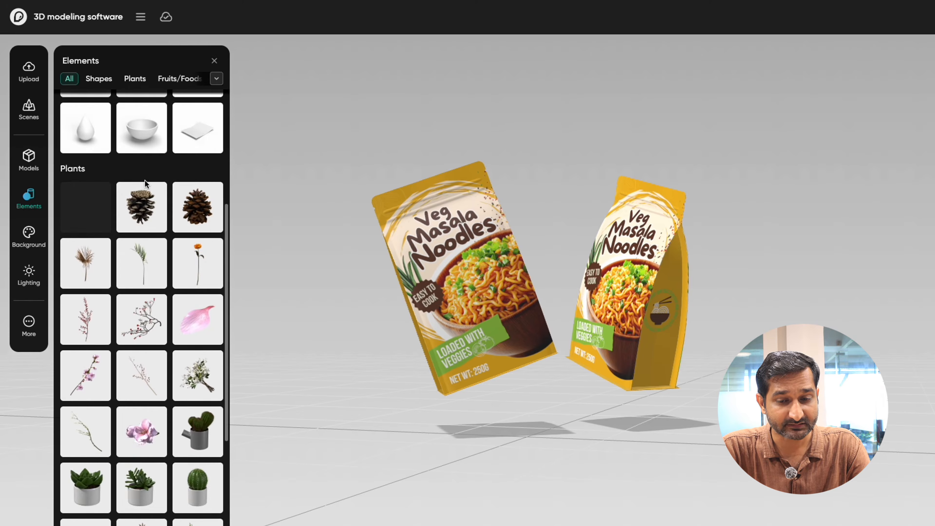
pyautogui.scroll(-20, 145, 180)
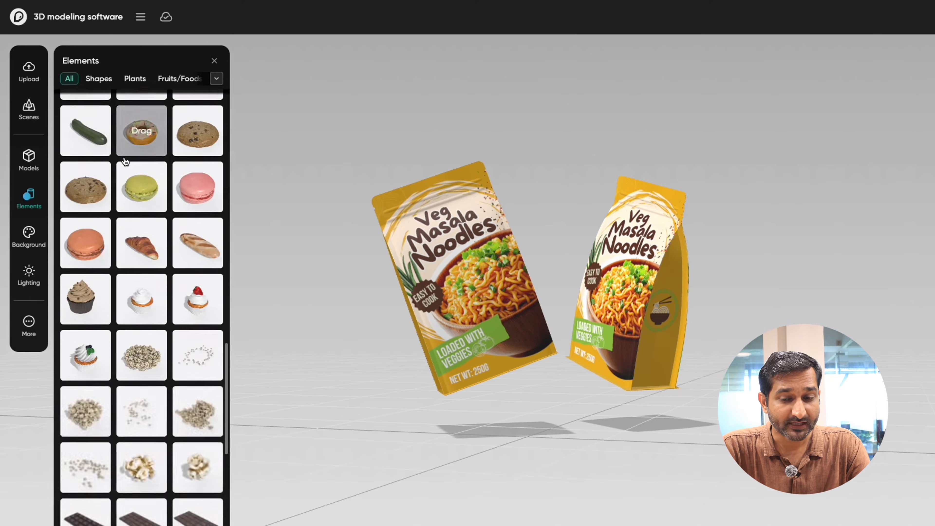
pyautogui.scroll(-10, 125, 162)
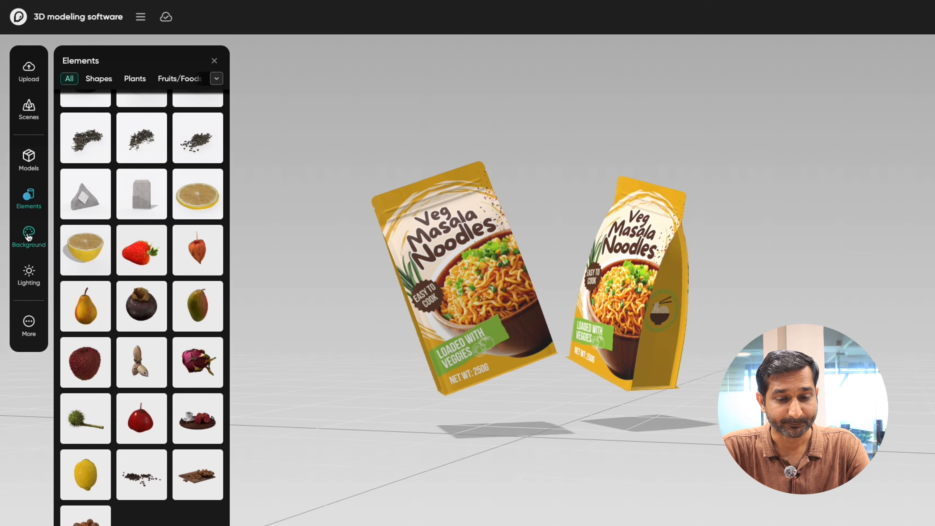
pyautogui.click(29, 233)
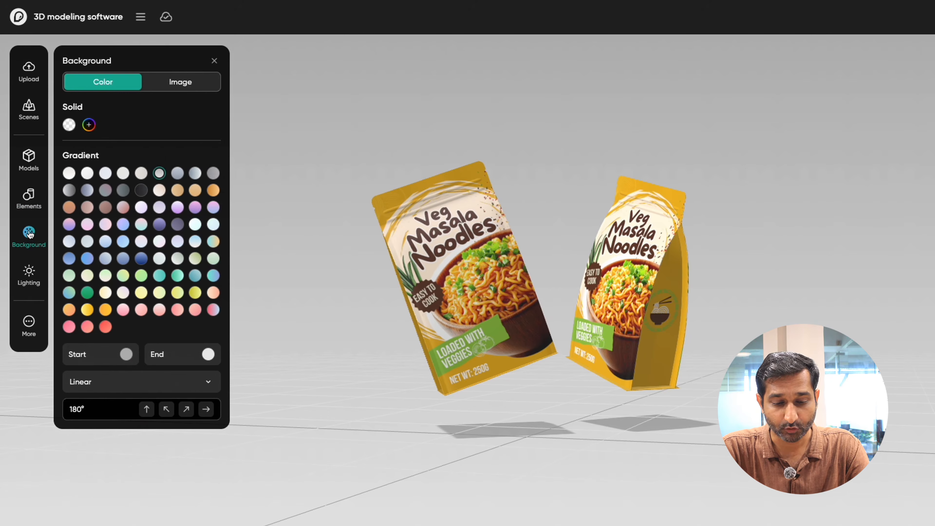
# Apply a solid mustard-yellow background to the scene, and browse the basic lighting presets and additional settings
pyautogui.click(89, 125)
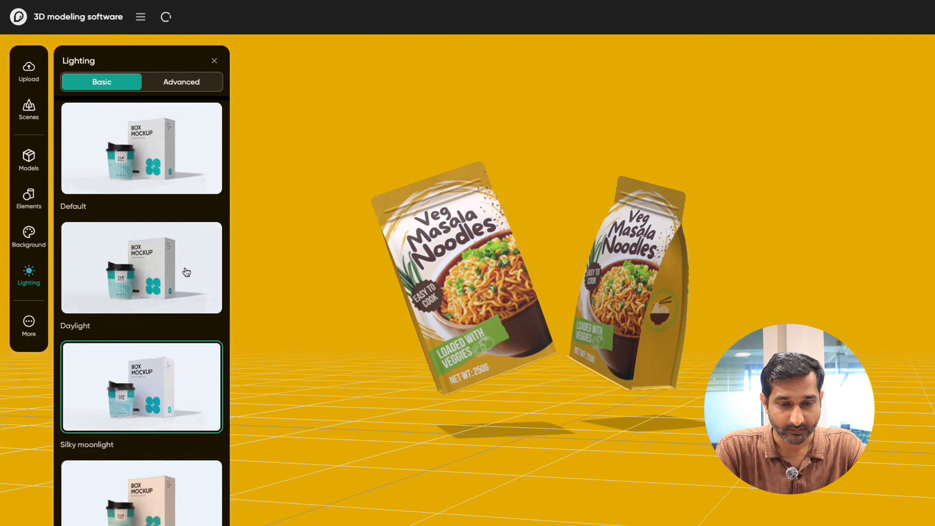
pyautogui.scroll(-5, 142, 258)
pyautogui.click(29, 324)
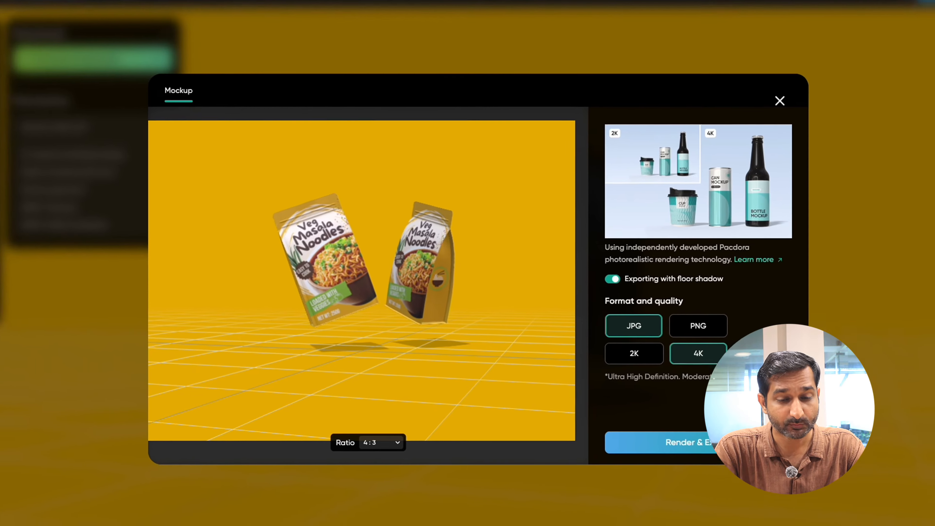
# Set the mockup's export aspect ratio to 16:9 for the two-pouch scene
pyautogui.click(370, 435)
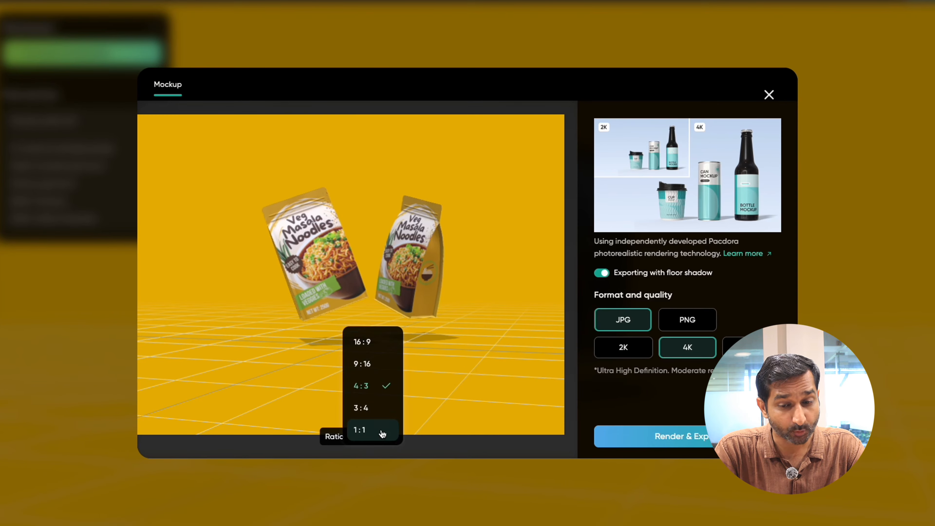
pyautogui.click(369, 340)
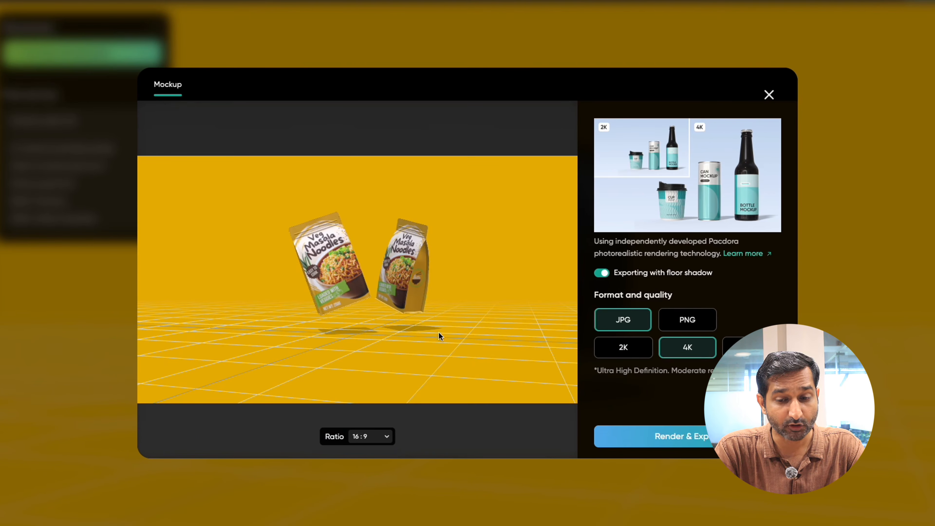
pyautogui.moveTo(440, 336); pyautogui.dragTo(324, 329)
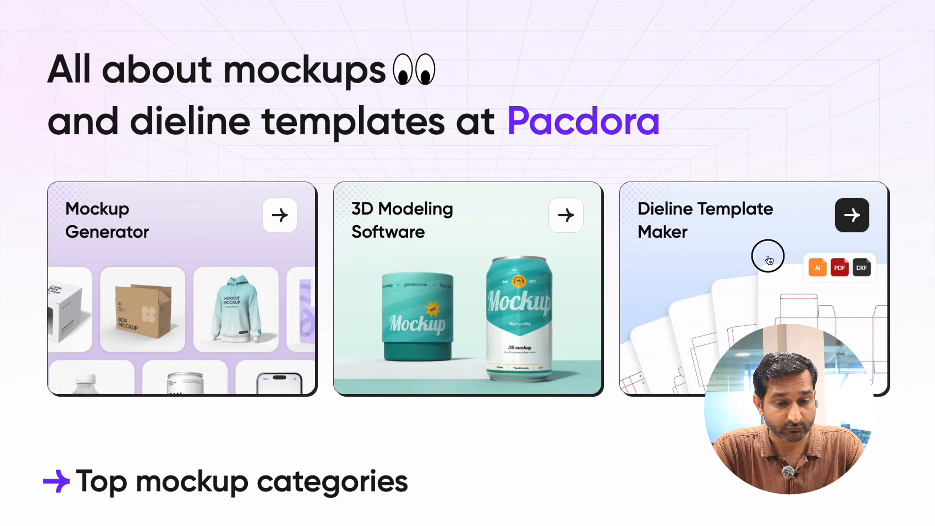
# Open Pacdora's Dieline Template Maker and browse the library of printable, customizable box templates
pyautogui.click(767, 257)
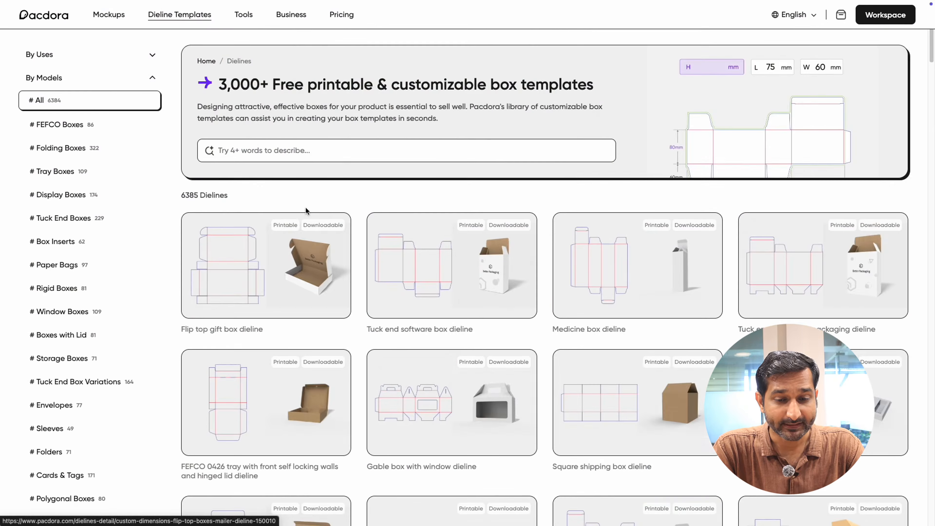
pyautogui.scroll(-10, 307, 212)
pyautogui.scroll(10, 307, 213)
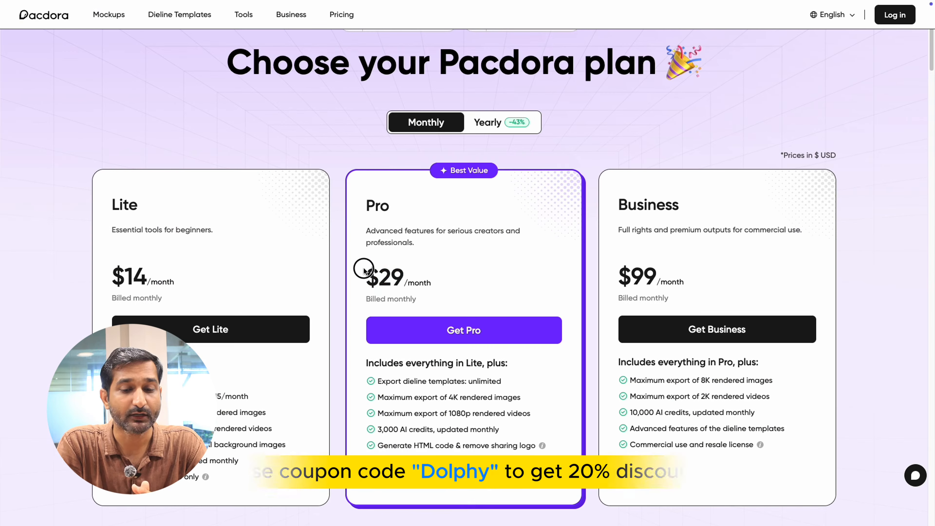
# Highlight the Pro plan's monthly price on the Pacdora pricing page
pyautogui.moveTo(365, 271); pyautogui.dragTo(388, 275)
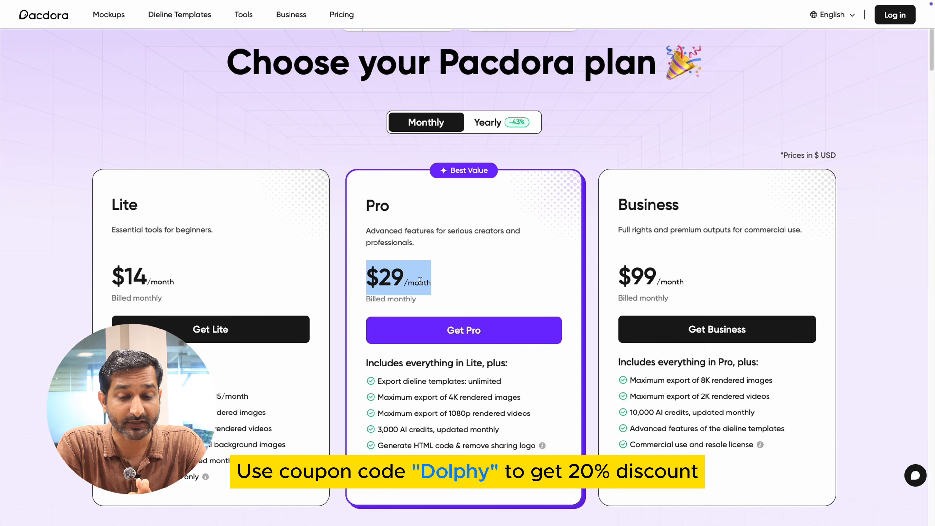